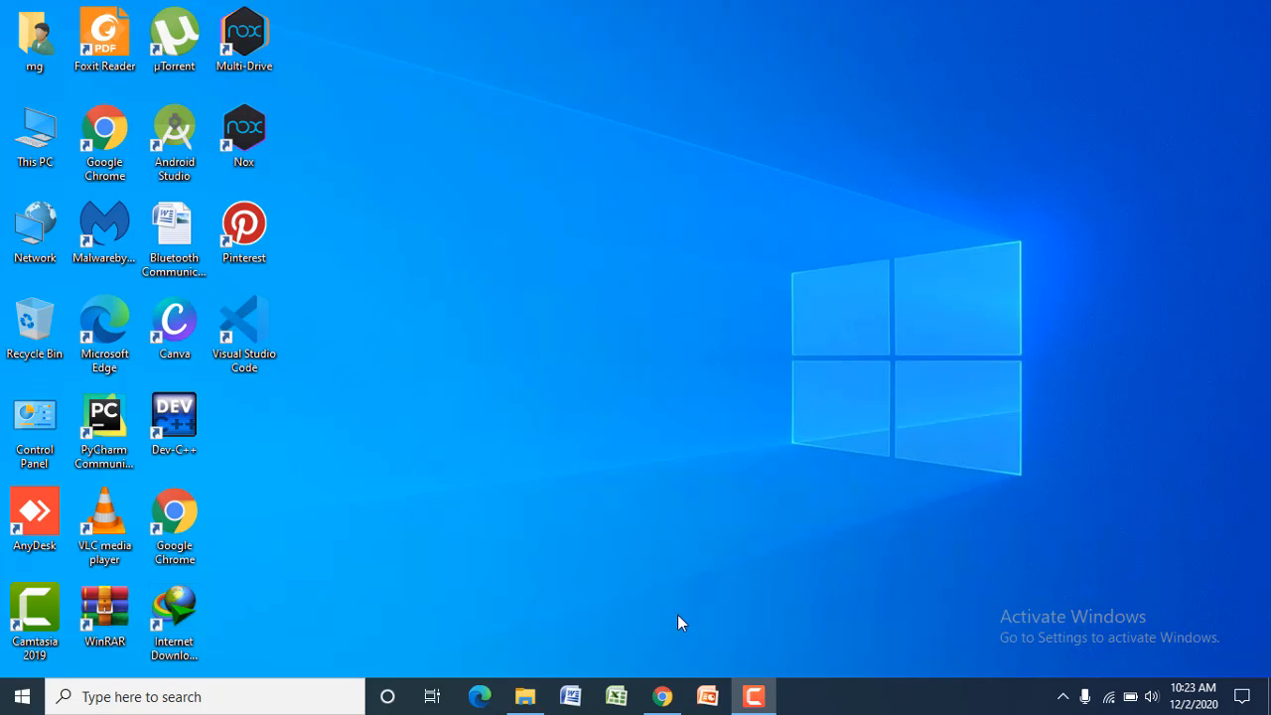
View the computer's system properties to check whether its Windows system type is 32-bit or 64-bit.
{"action": "left_click", "coordinate": [665, 697]}
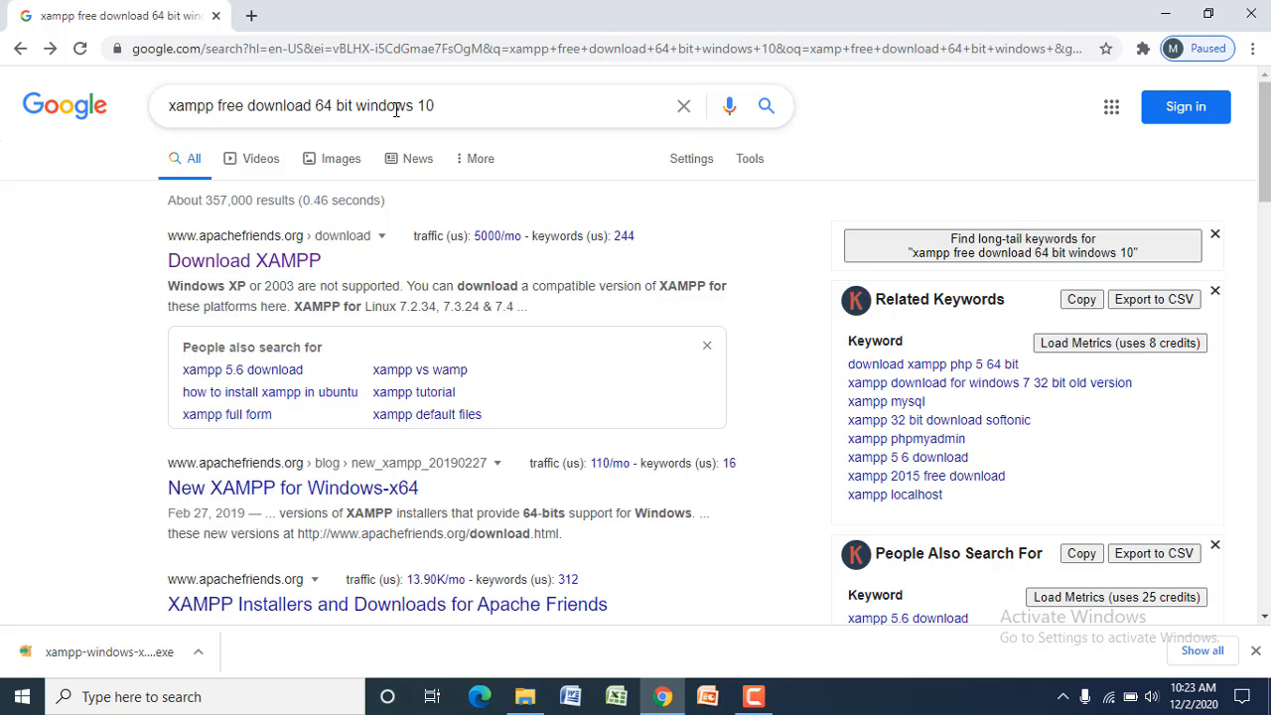
{"action": "left_click", "coordinate": [1160, 20]}
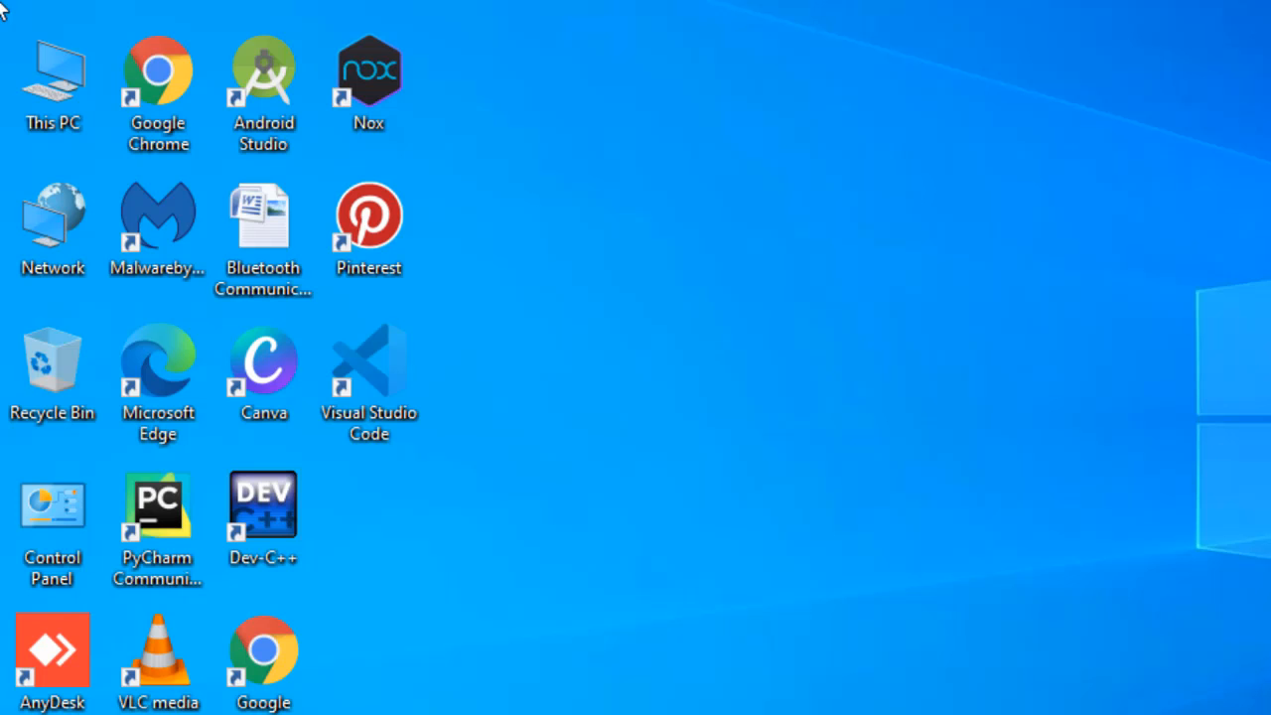
{"action": "right_click", "coordinate": [56, 69]}
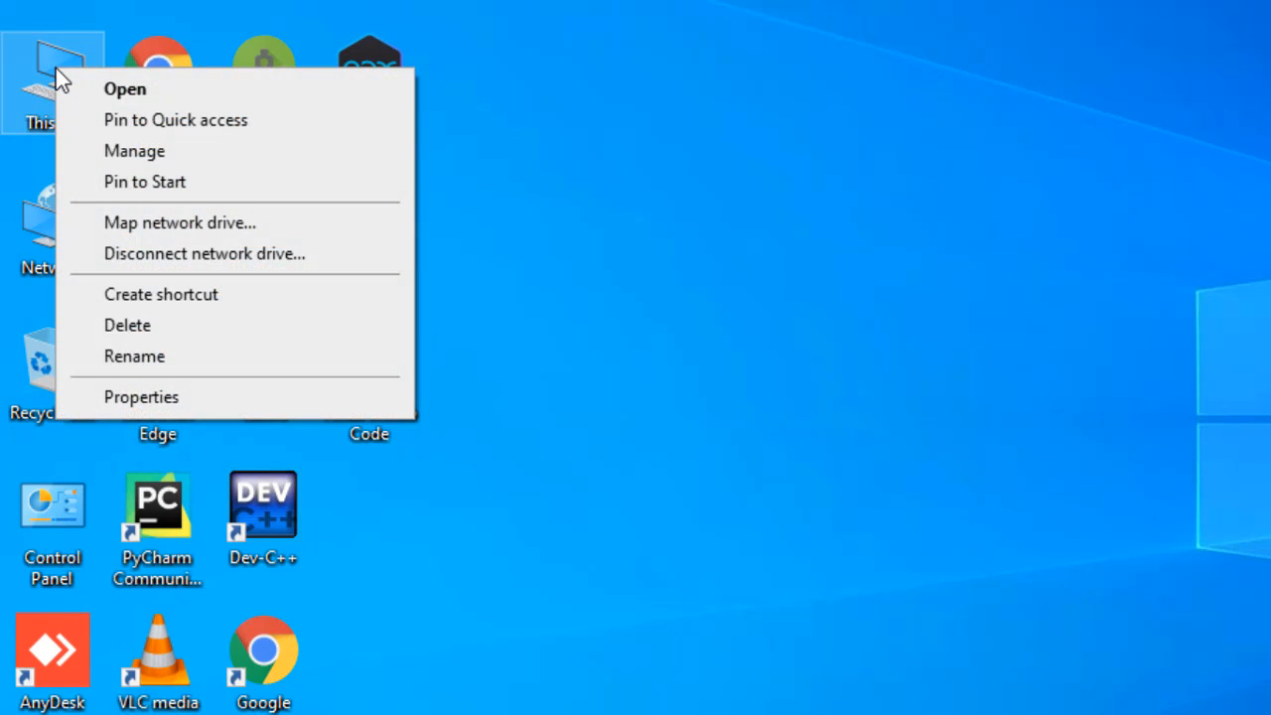
{"action": "left_click", "coordinate": [154, 398]}
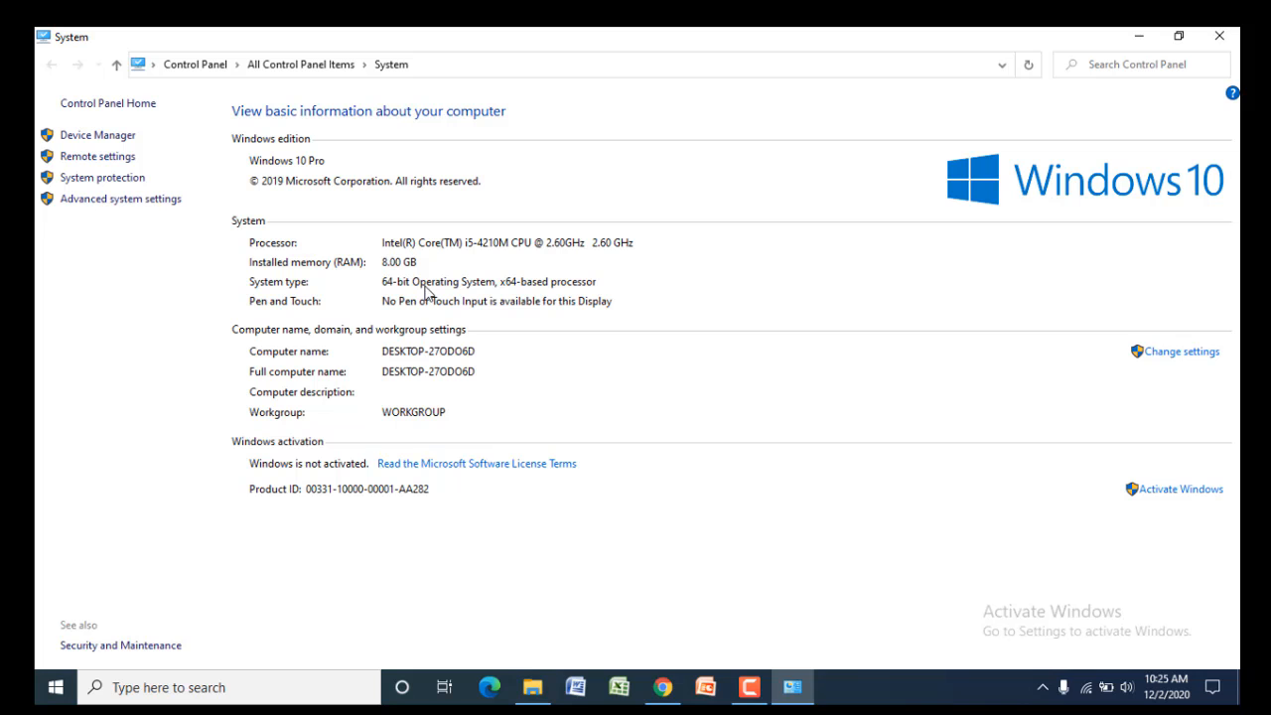
{"action": "left_click", "coordinate": [1220, 37]}
Switch to Chrome, view the Download XAMPP page from the apachefriends.org search result, and close the browser.
{"action": "left_click", "coordinate": [664, 688]}
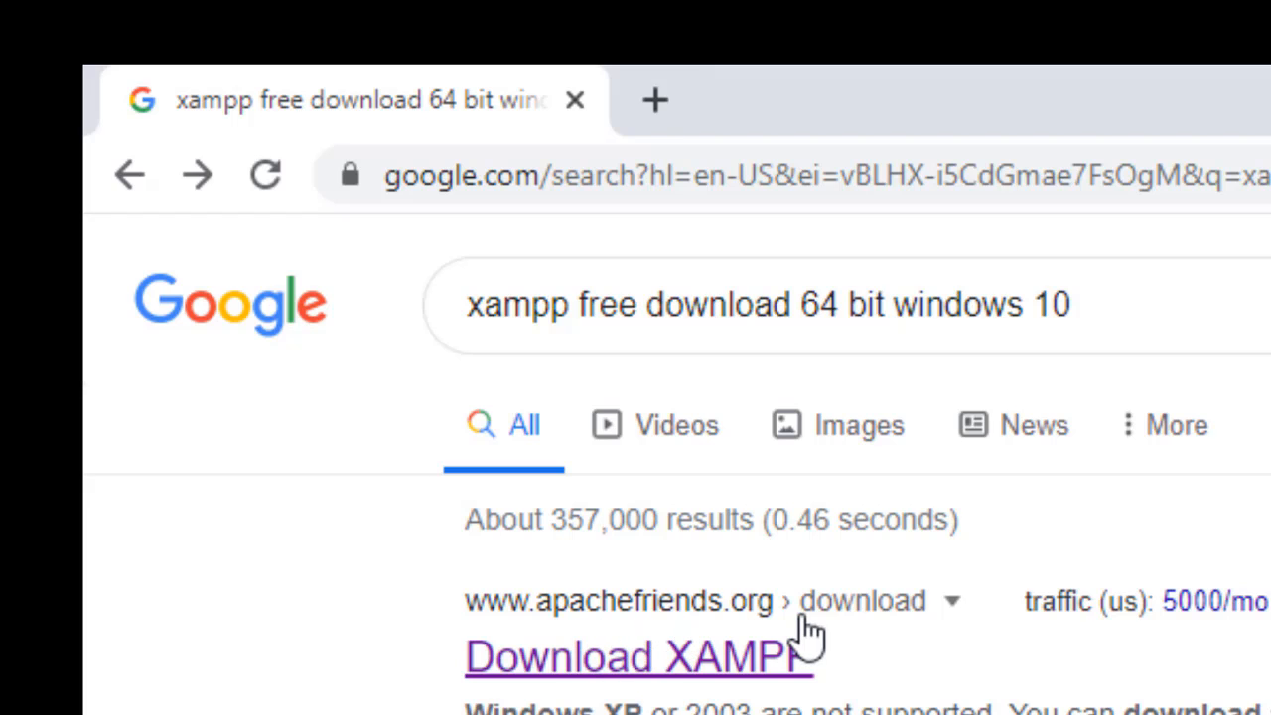
{"action": "left_click", "coordinate": [643, 674]}
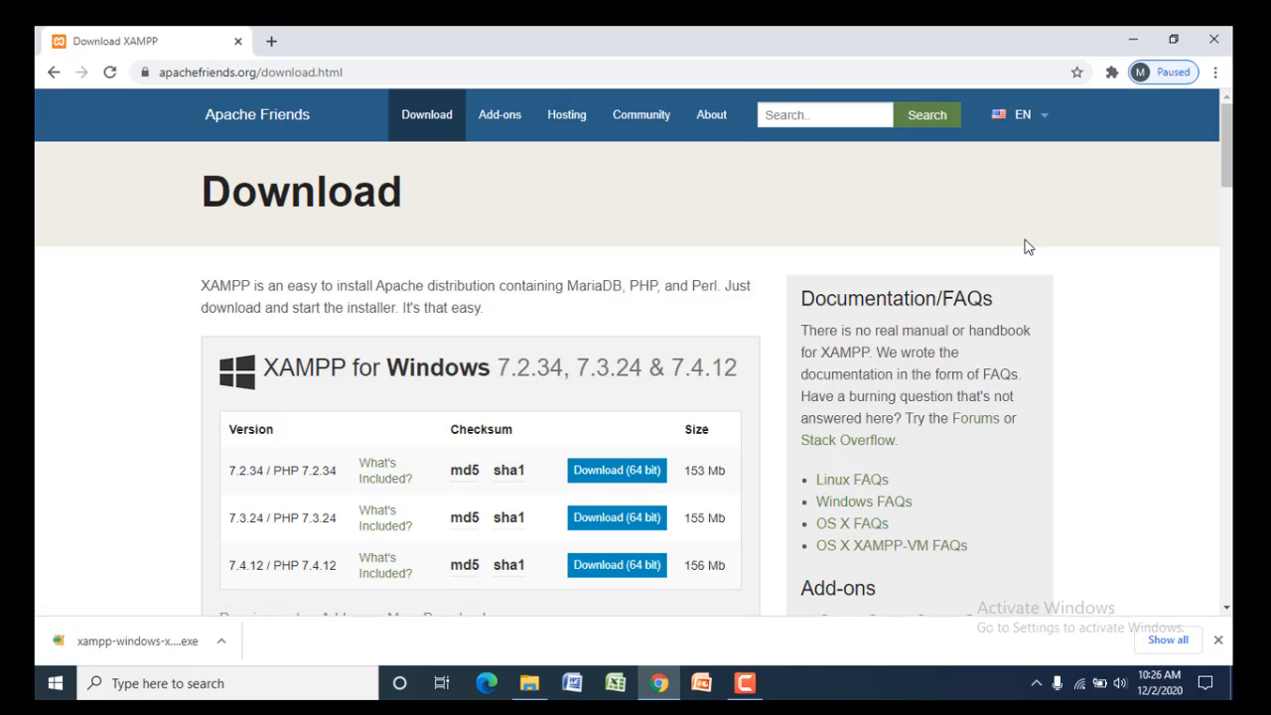
{"action": "left_click", "coordinate": [1214, 42]}
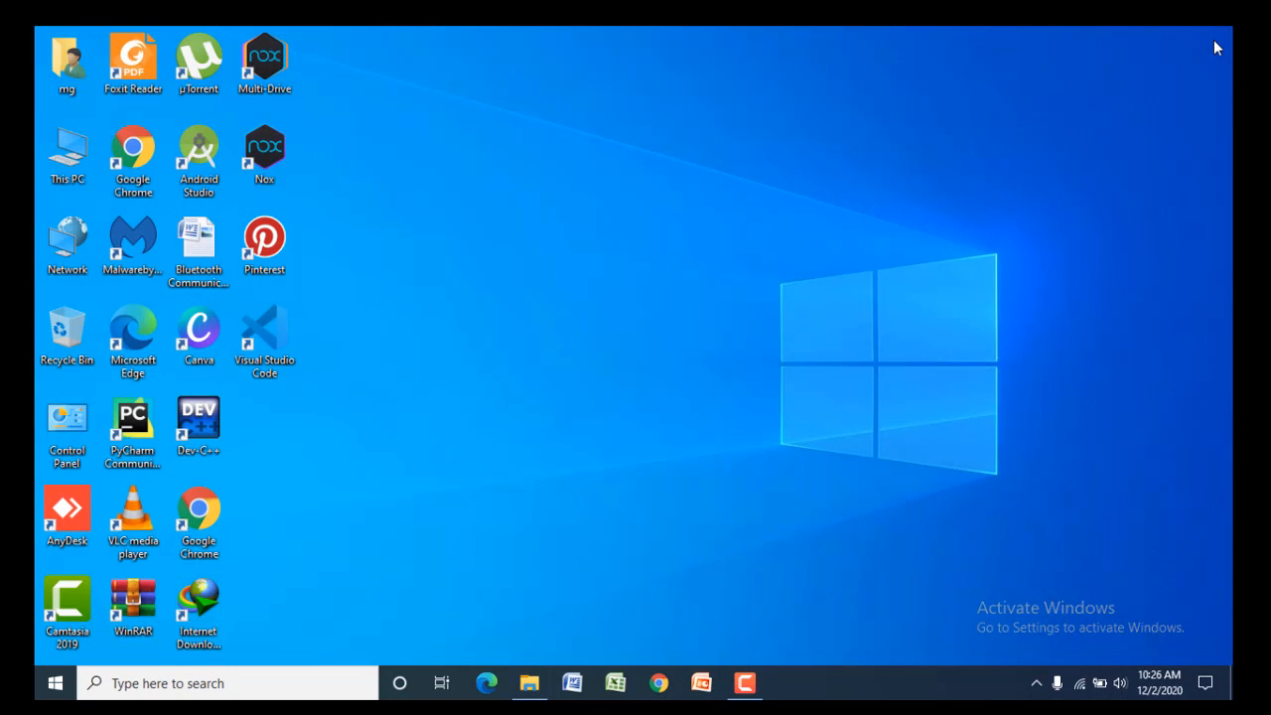
Open the XAMPP folder on Local Disk (E:) and widen the Name column to show the full installer file name.
{"action": "left_click", "coordinate": [517, 694]}
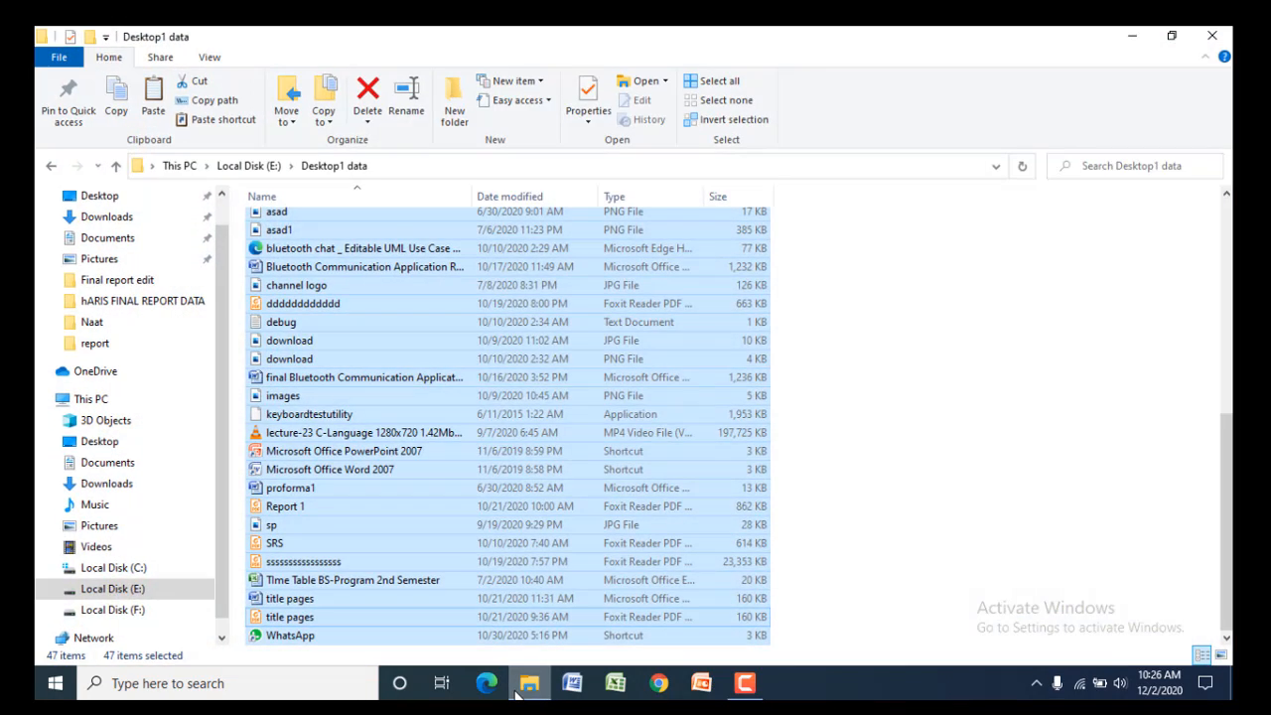
{"action": "left_click", "coordinate": [1211, 36]}
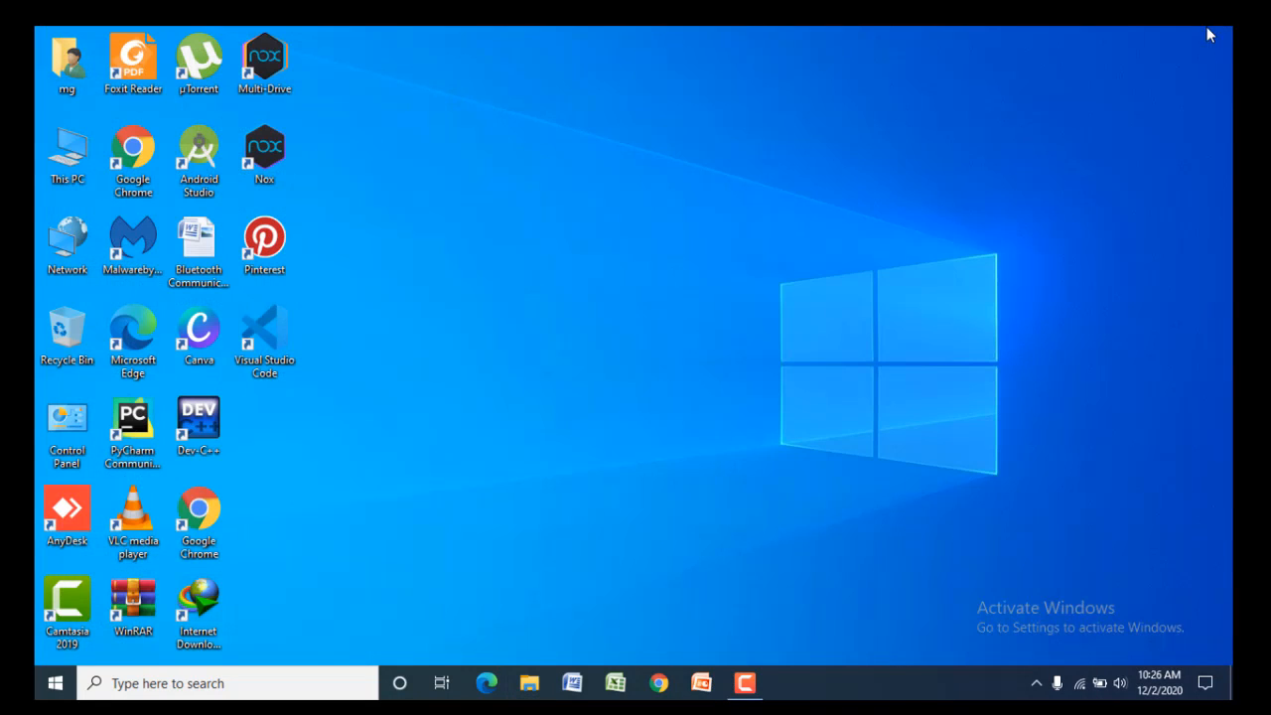
{"action": "double_click", "coordinate": [81, 149]}
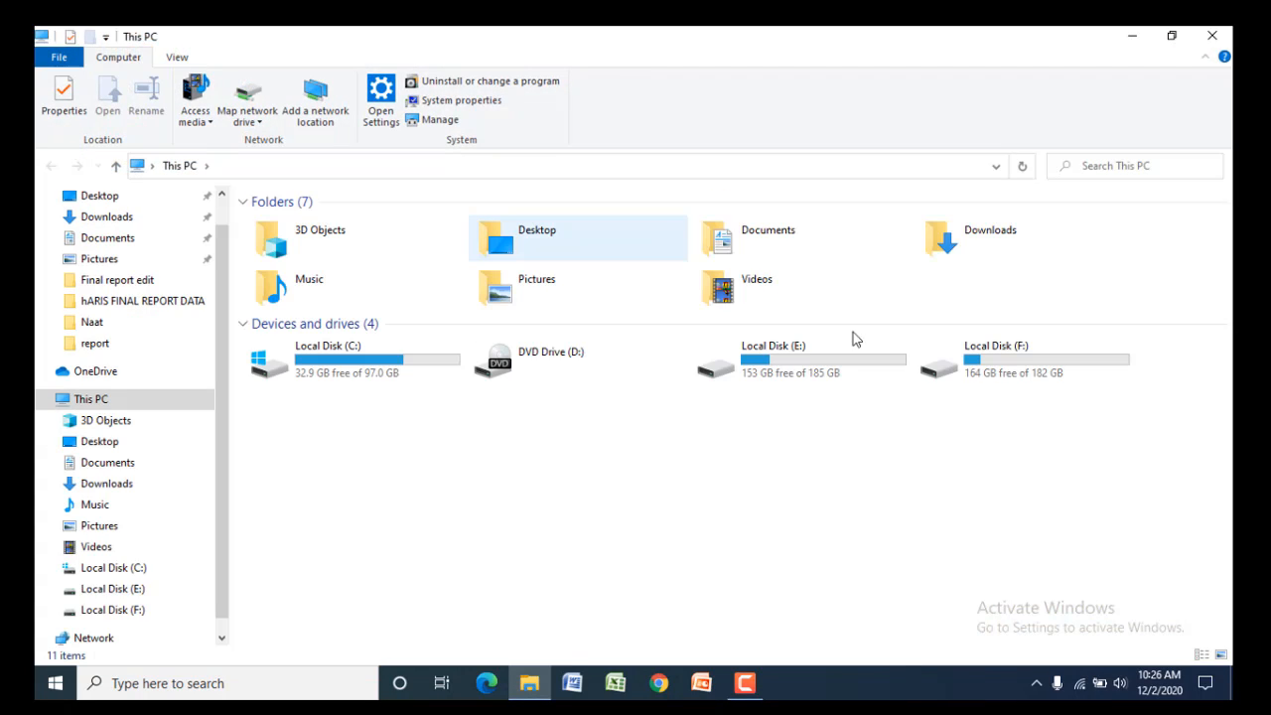
{"action": "double_click", "coordinate": [811, 364]}
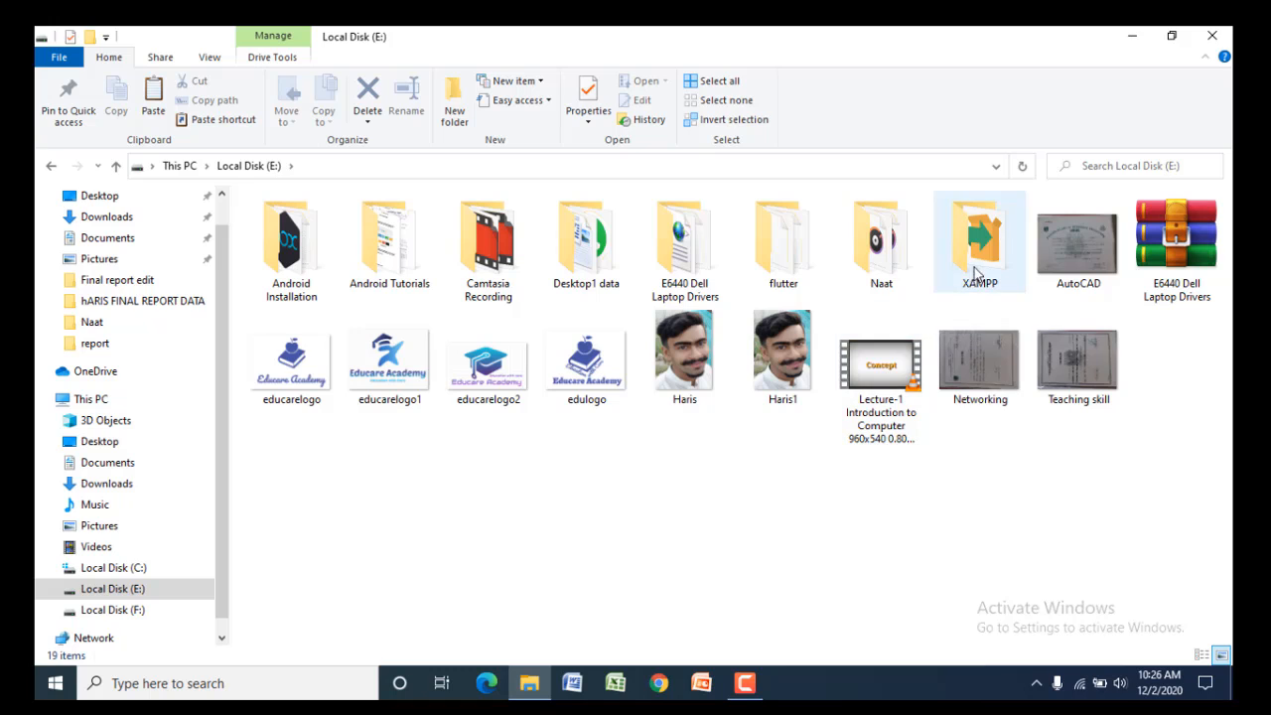
{"action": "left_click", "coordinate": [976, 255]}
{"action": "double_click", "coordinate": [972, 250]}
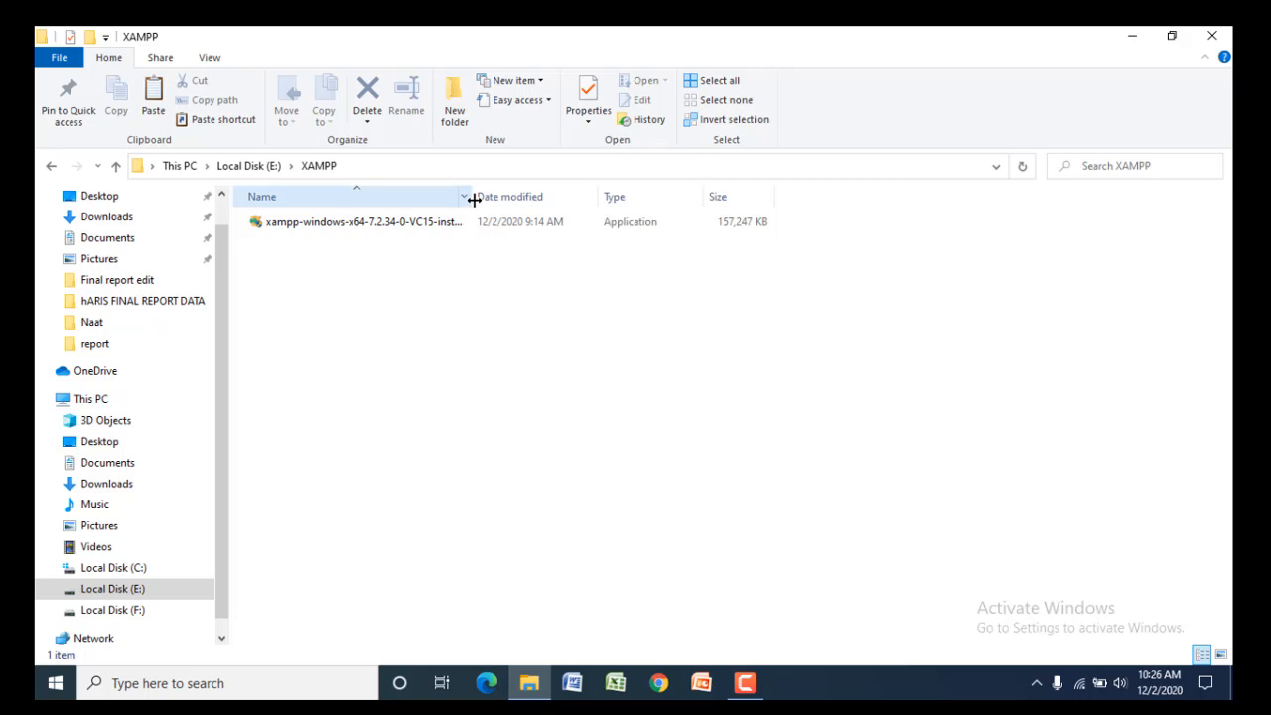
{"action": "left_click_drag", "start_coordinate": [474, 198], "coordinate": [615, 197]}
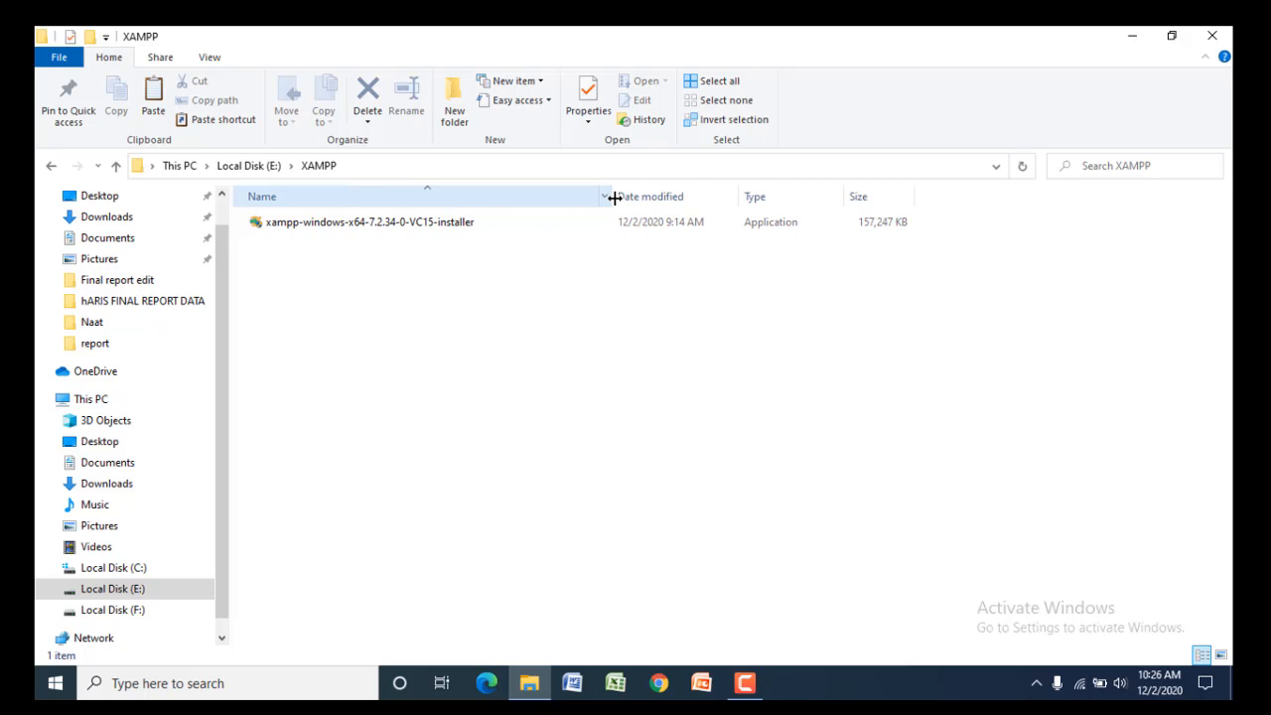
Launch xampp-windows-x64-7.2.34-0-VC15-installer, acknowledge the UAC warning, and keep all components selected for installation.
{"action": "double_click", "coordinate": [269, 227]}
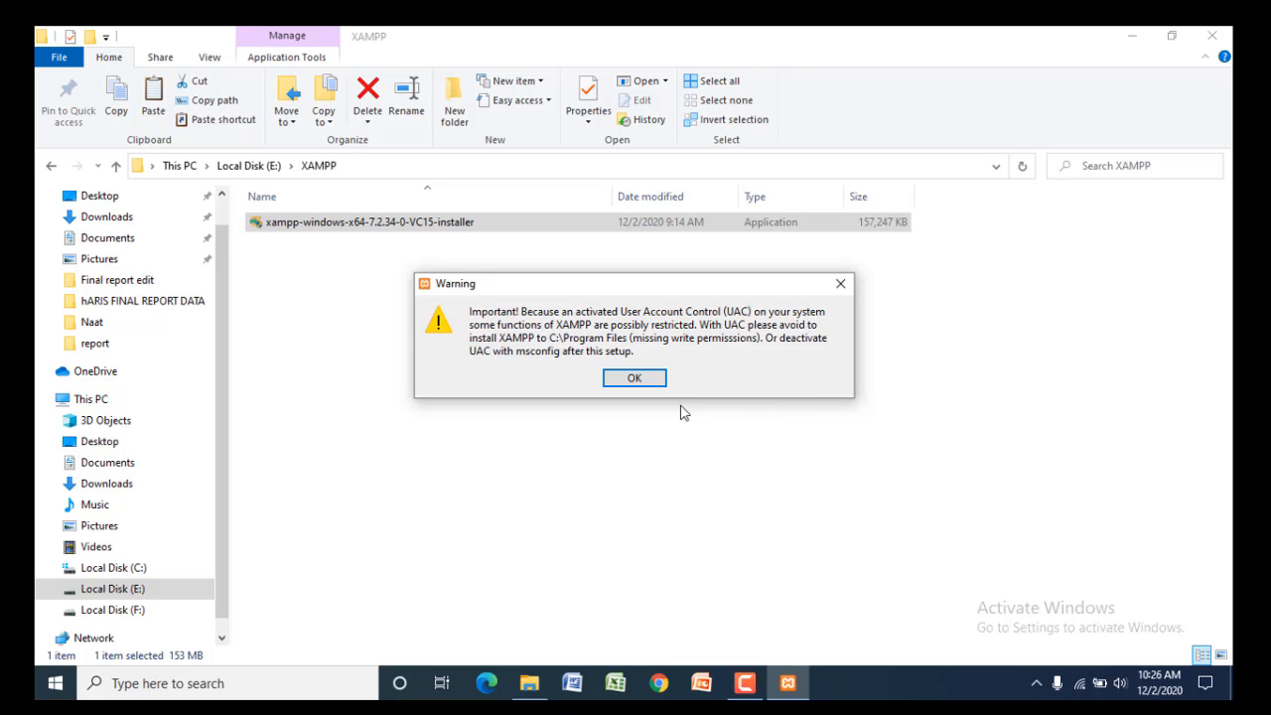
{"action": "left_click", "coordinate": [633, 380]}
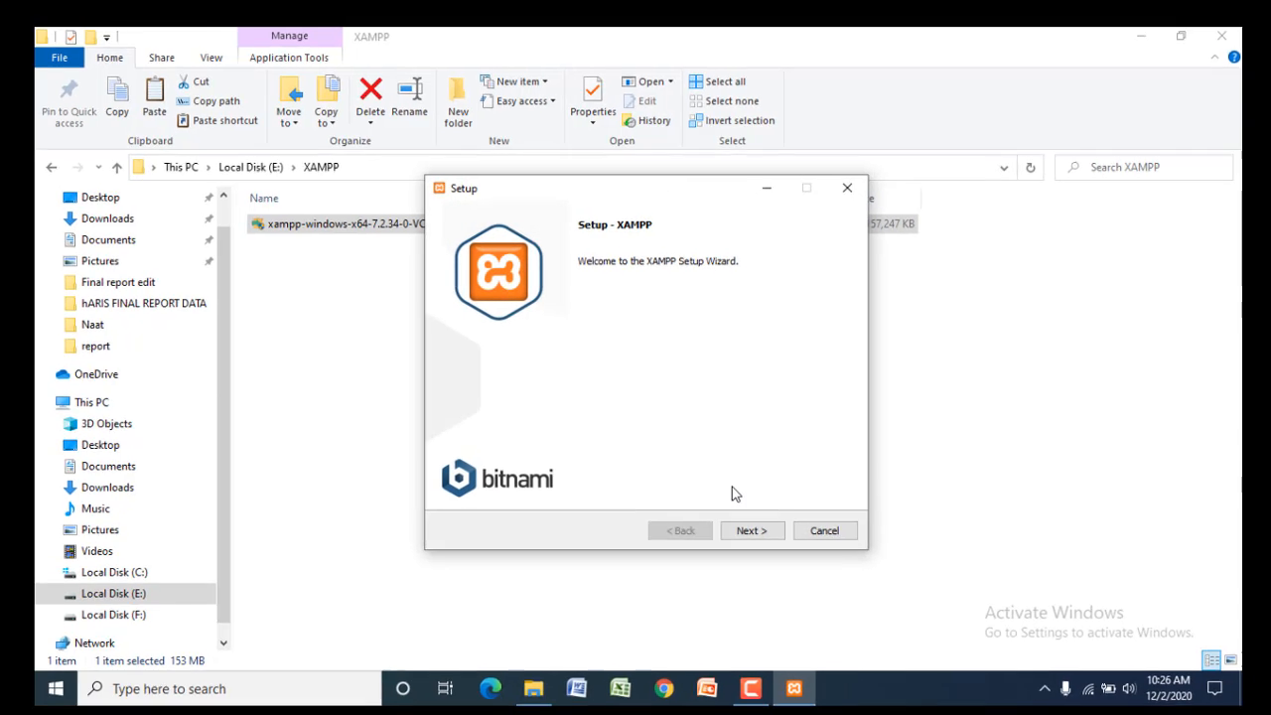
{"action": "left_click", "coordinate": [746, 526]}
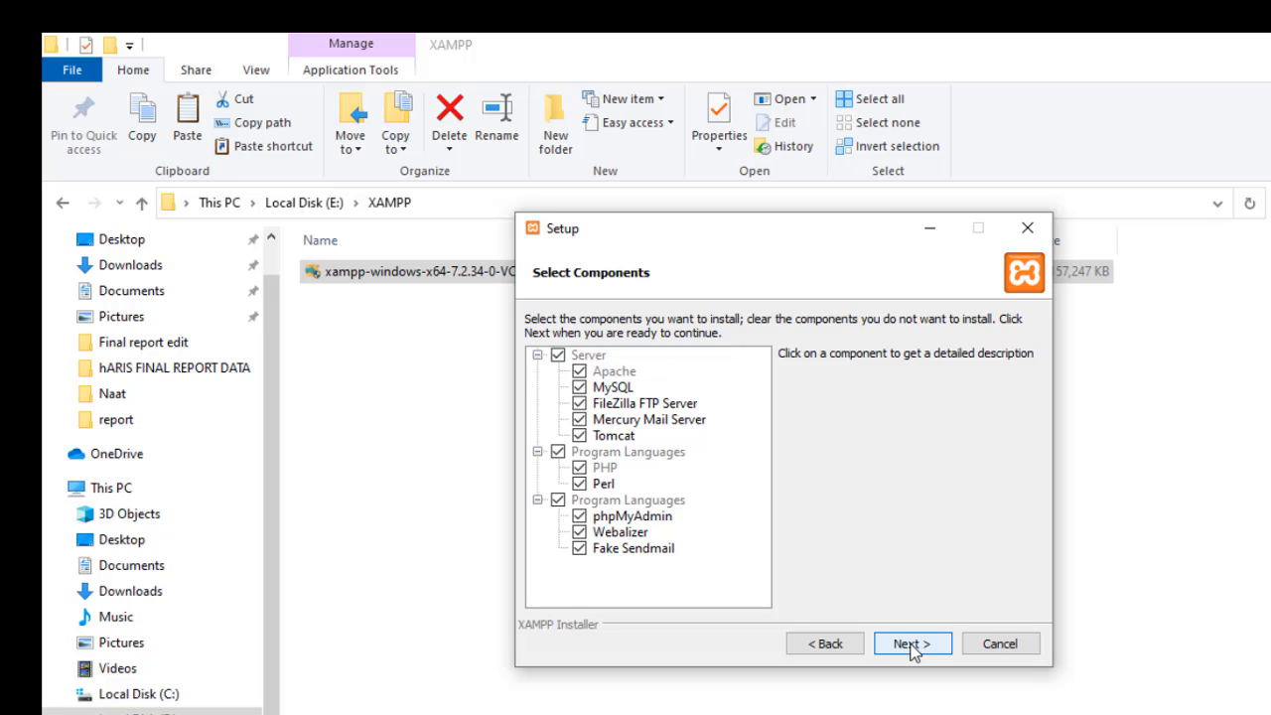
{"action": "left_click", "coordinate": [912, 646]}
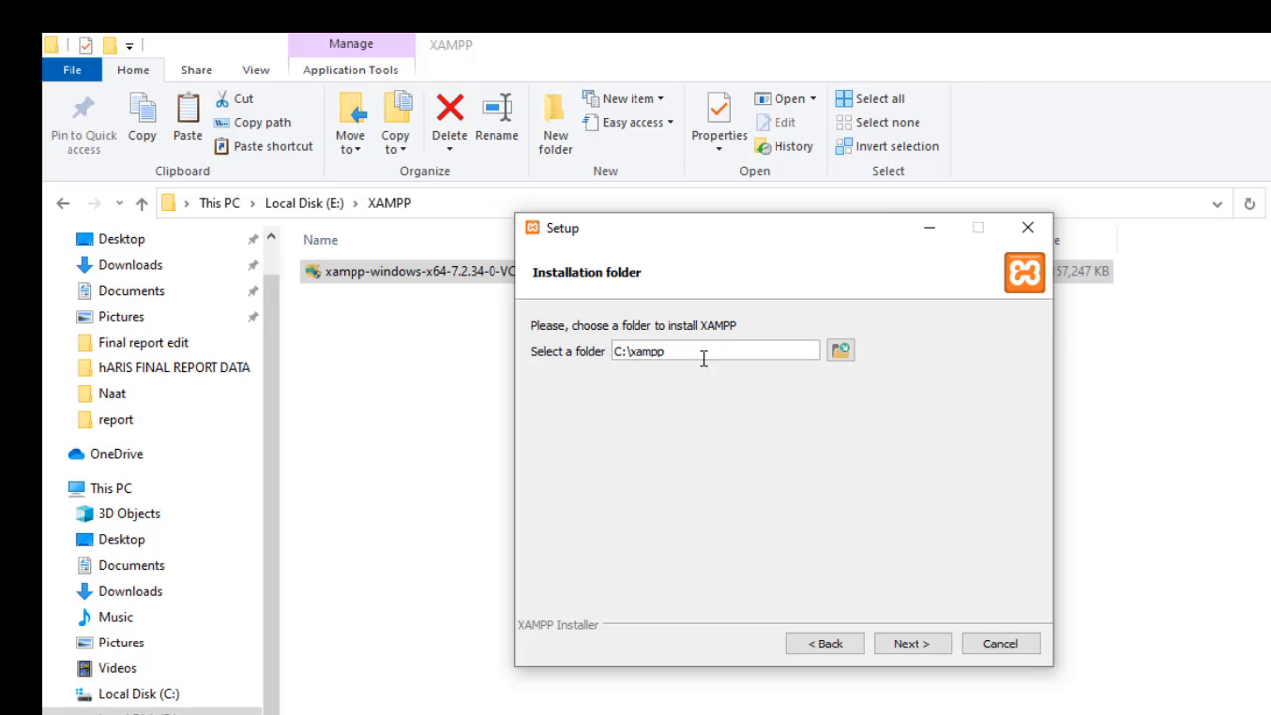
Install XAMPP into C:\xampp with English as the Control Panel language, and minimize the Bitnami web page.
{"action": "left_click", "coordinate": [920, 646]}
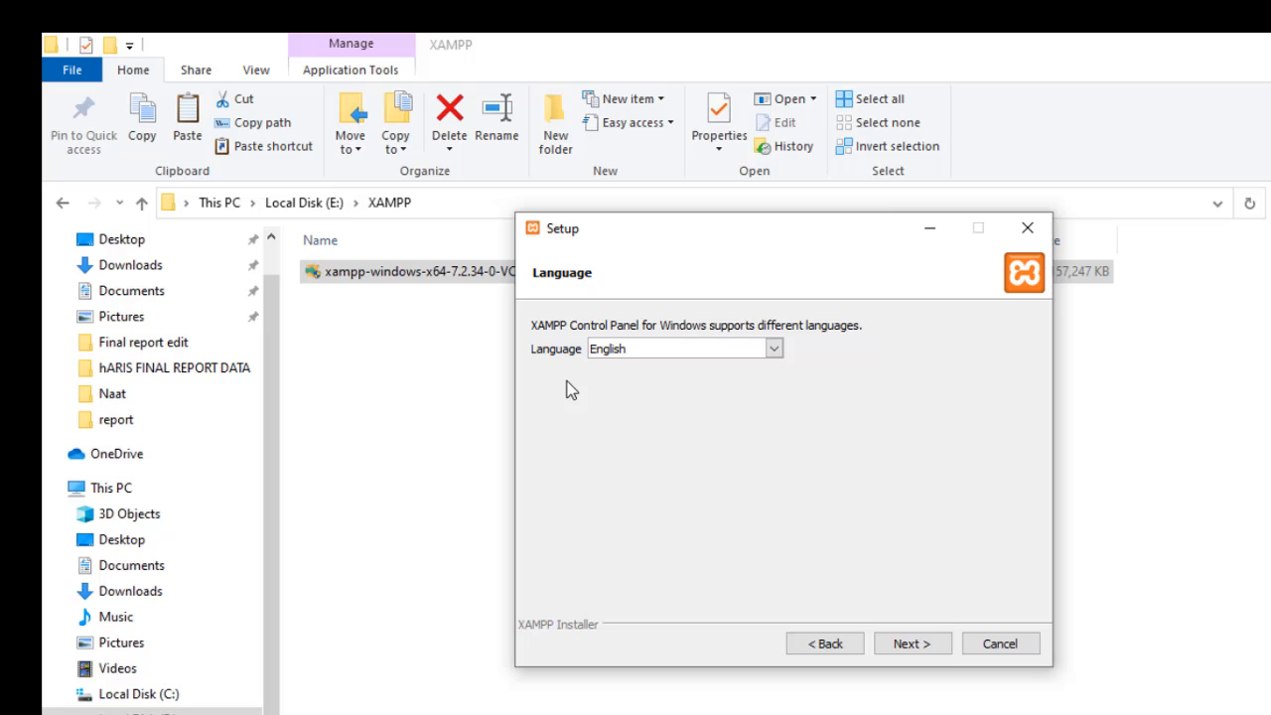
{"action": "left_click", "coordinate": [926, 648]}
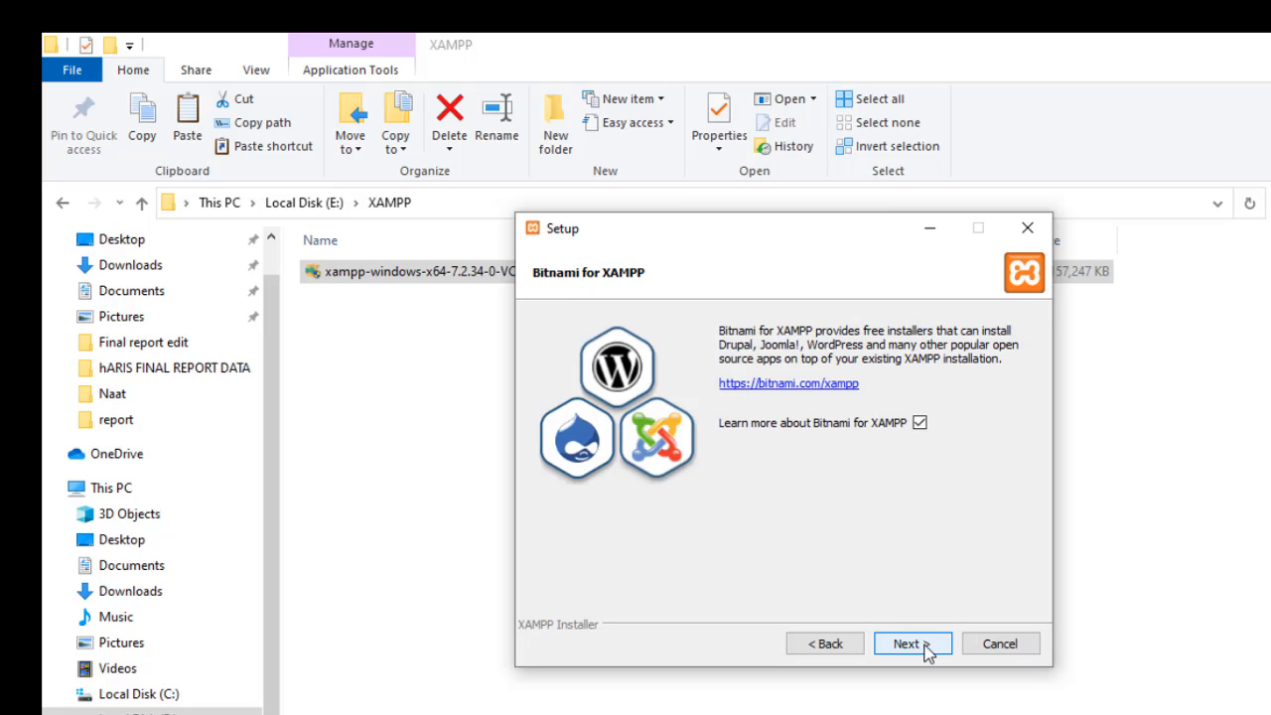
{"action": "left_click", "coordinate": [926, 648]}
{"action": "left_click", "coordinate": [927, 647]}
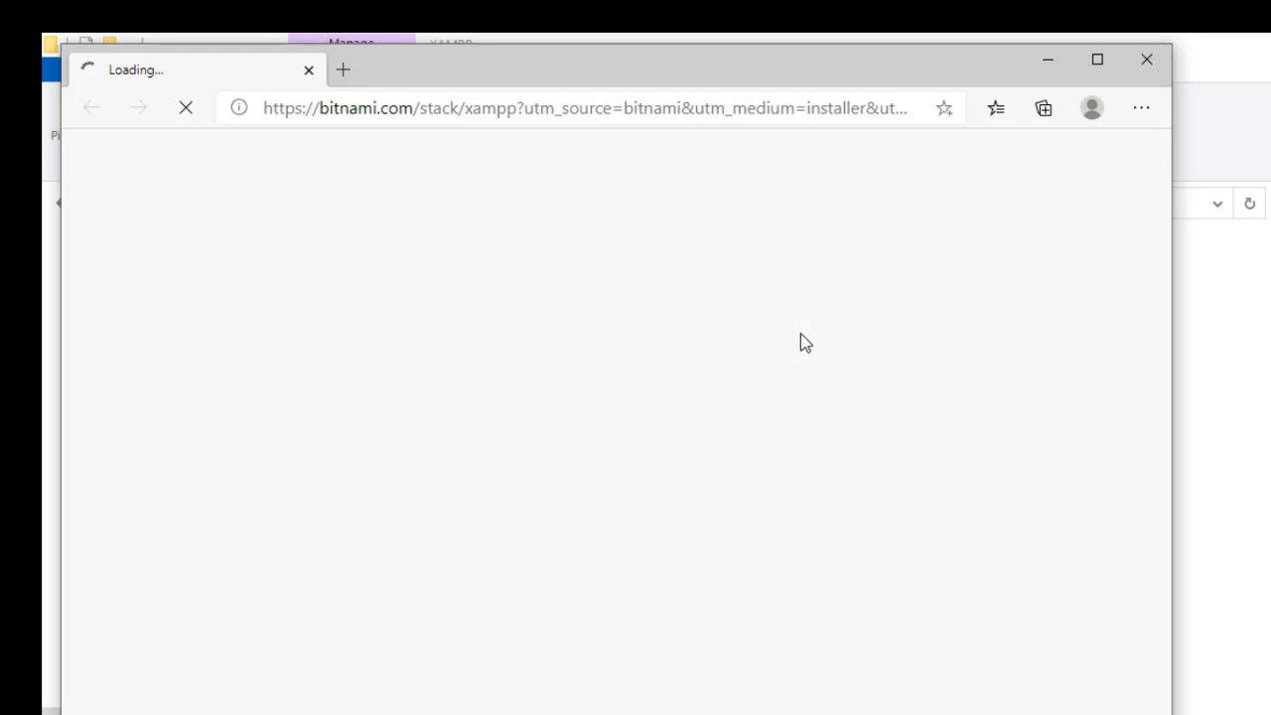
{"action": "left_click", "coordinate": [1047, 62]}
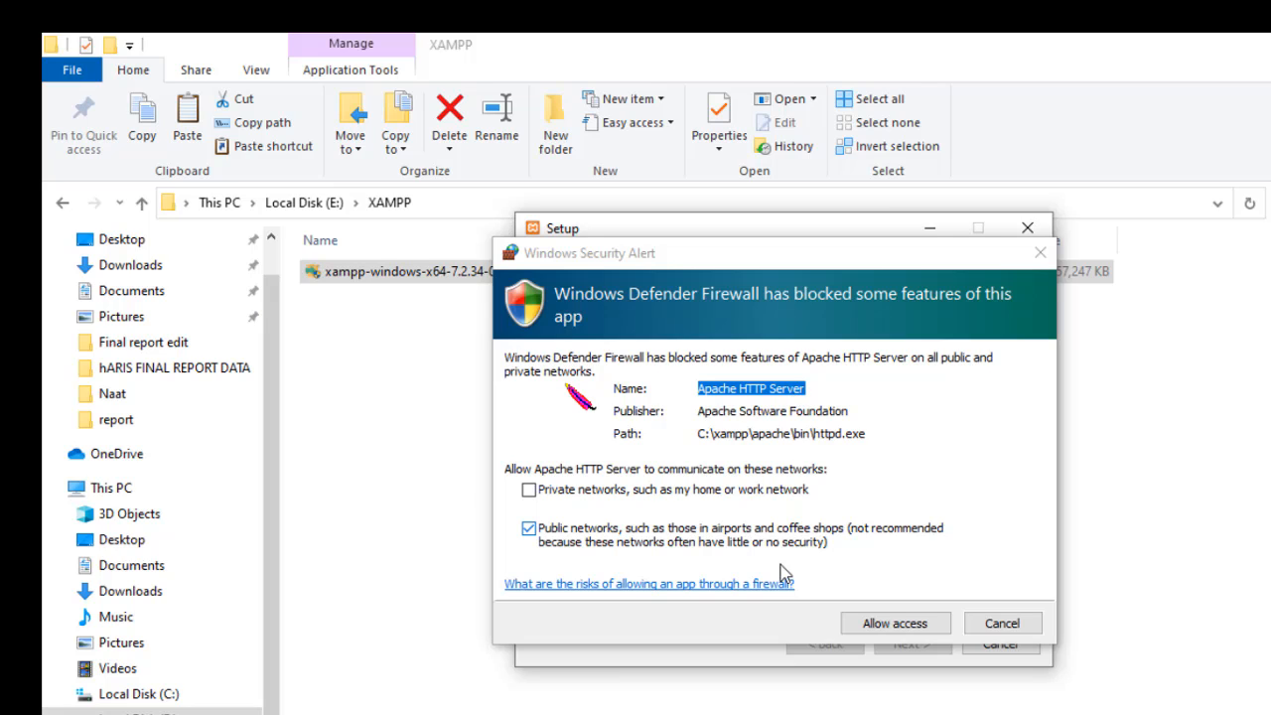
Allow Apache HTTP Server through the firewall on public networks and finish the setup with the Control Panel set to start.
{"action": "left_click", "coordinate": [895, 626]}
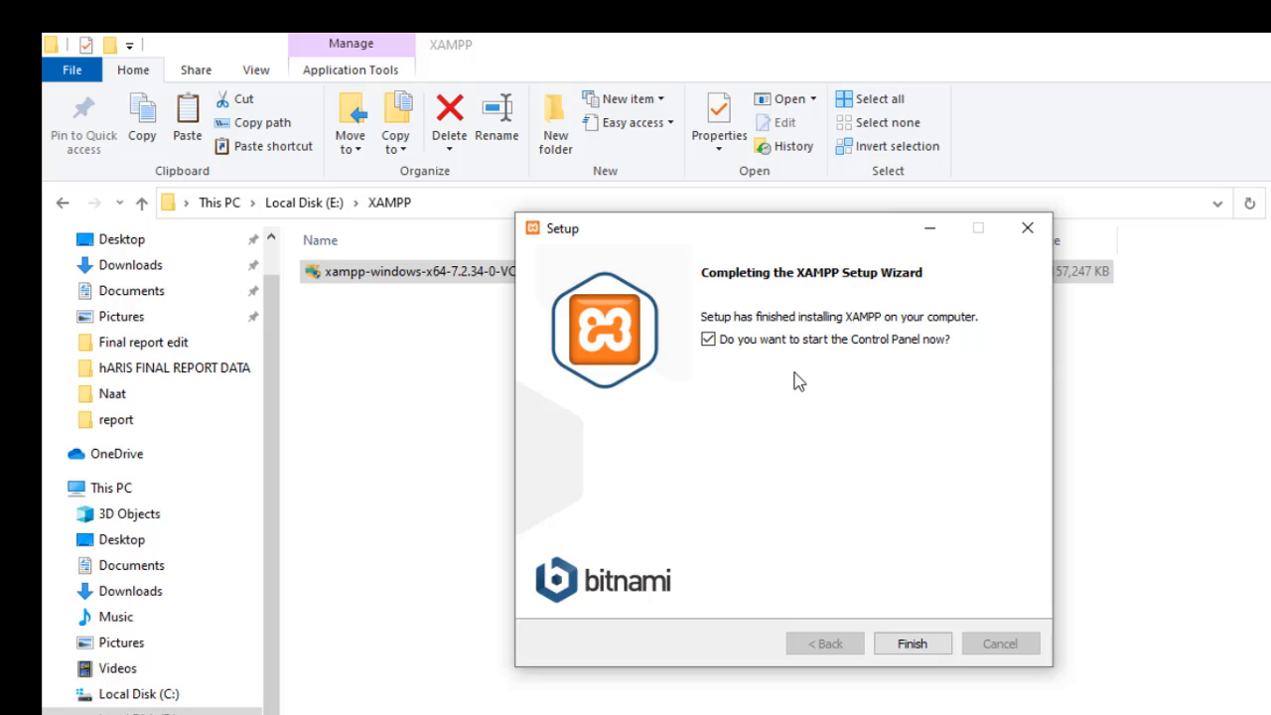
{"action": "left_click", "coordinate": [913, 644]}
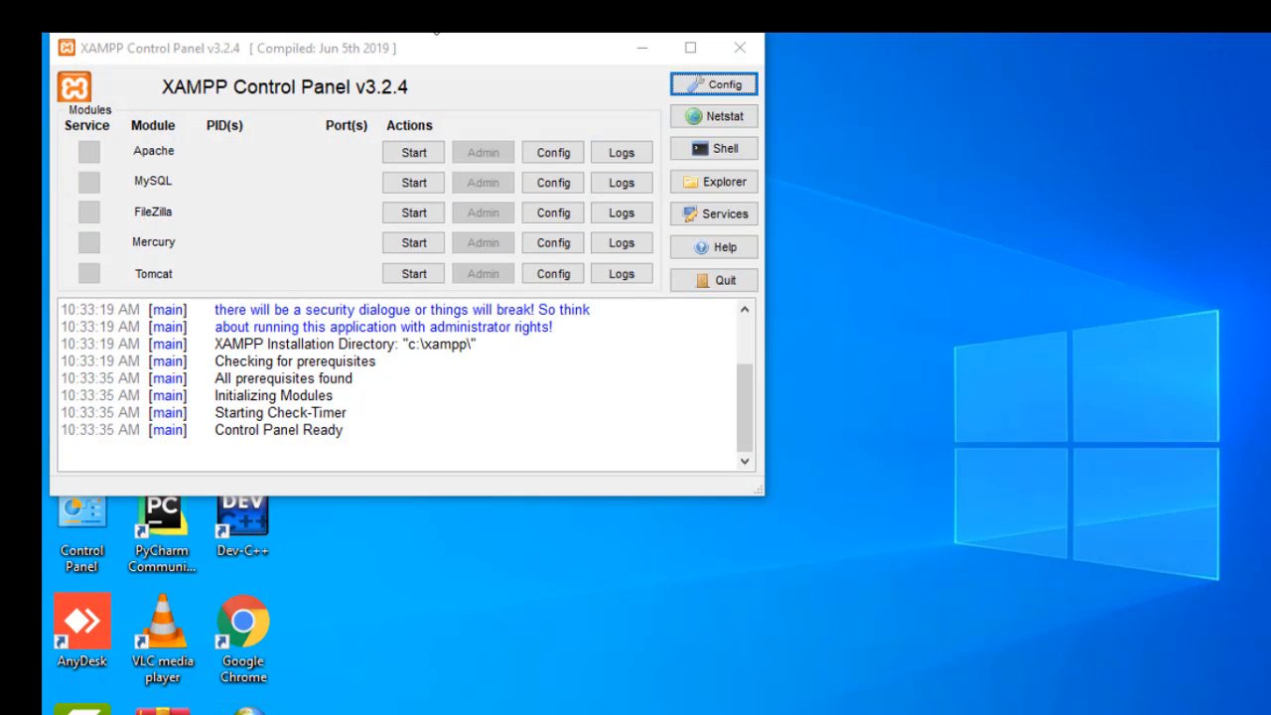
Move the XAMPP Control Panel window toward the middle of the desktop and start the Apache and MySQL modules.
{"action": "left_click_drag", "start_coordinate": [411, 49], "coordinate": [710, 131]}
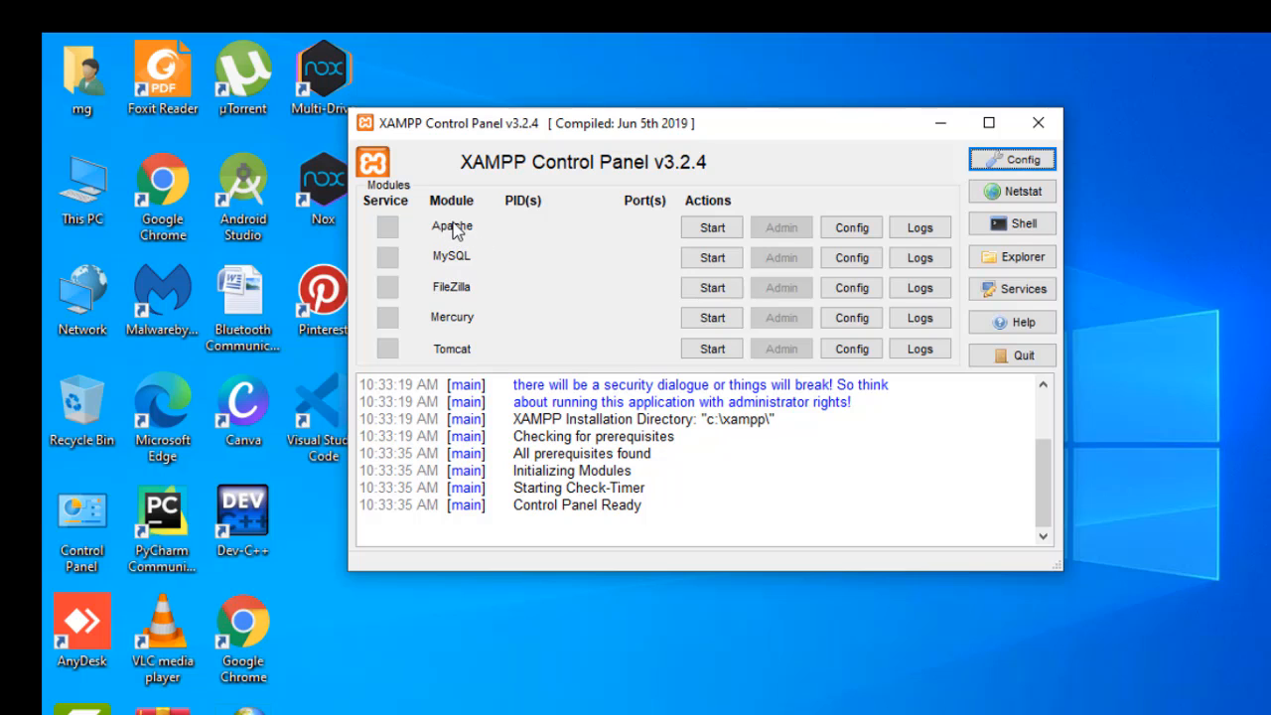
{"action": "left_click", "coordinate": [713, 230]}
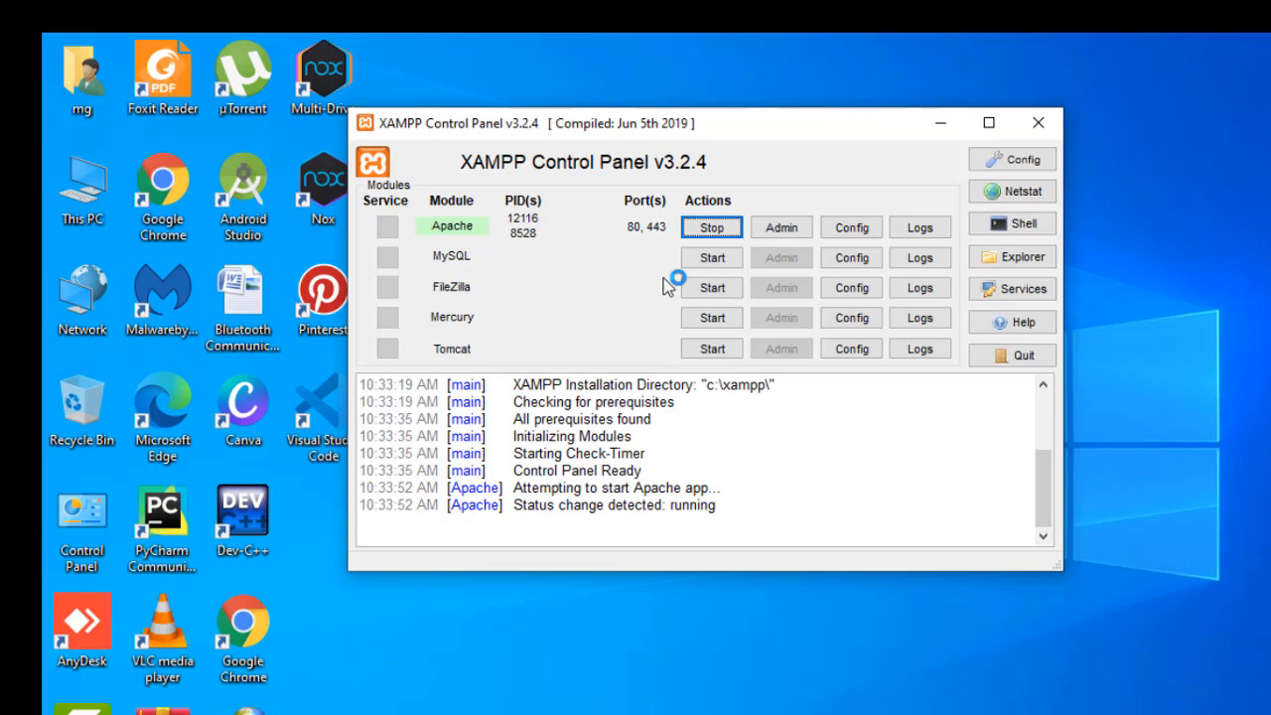
{"action": "left_click", "coordinate": [716, 263]}
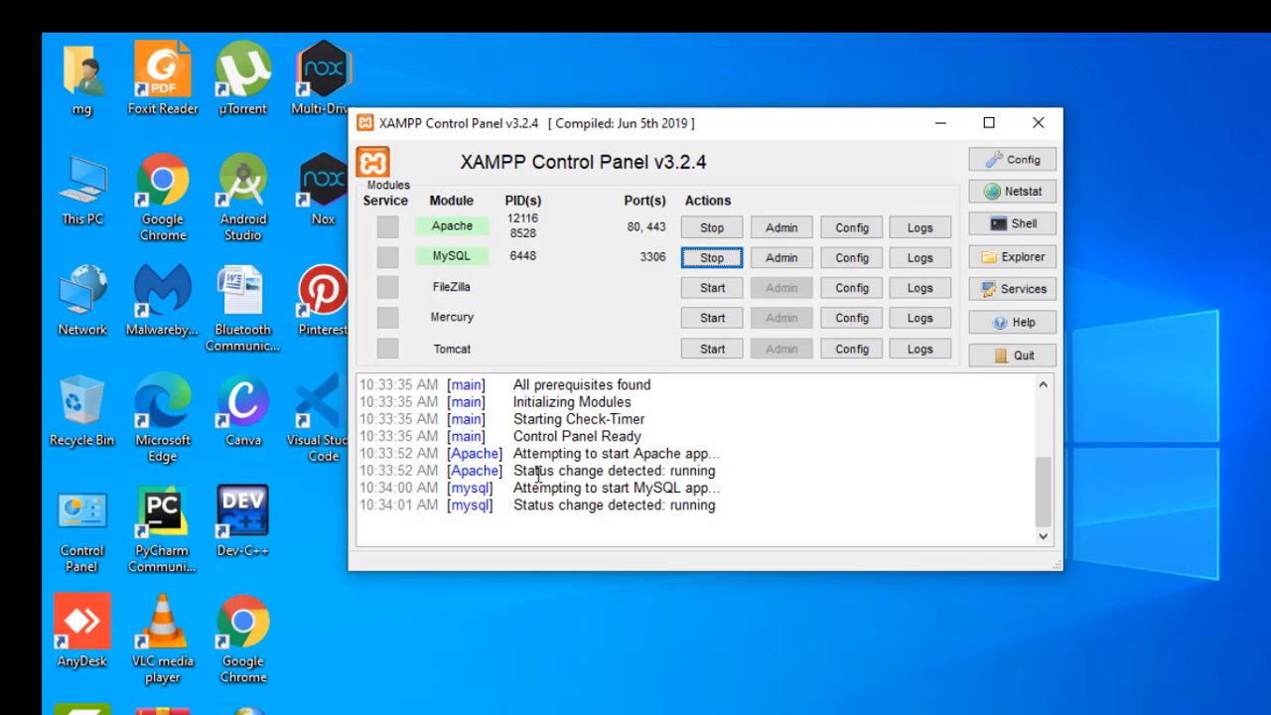
Examine the status messages for Apache and MySQL in the Control Panel log.
{"action": "left_click_drag", "start_coordinate": [514, 471], "coordinate": [725, 479]}
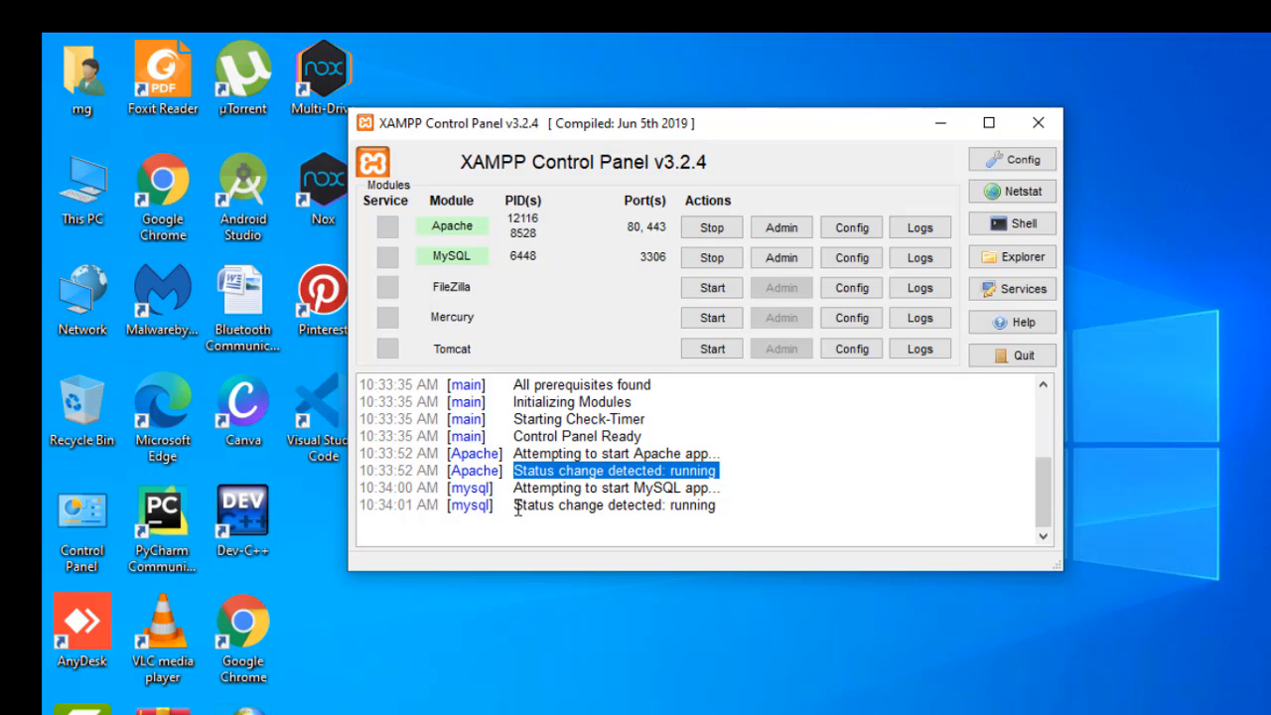
{"action": "left_click_drag", "start_coordinate": [513, 506], "coordinate": [735, 509]}
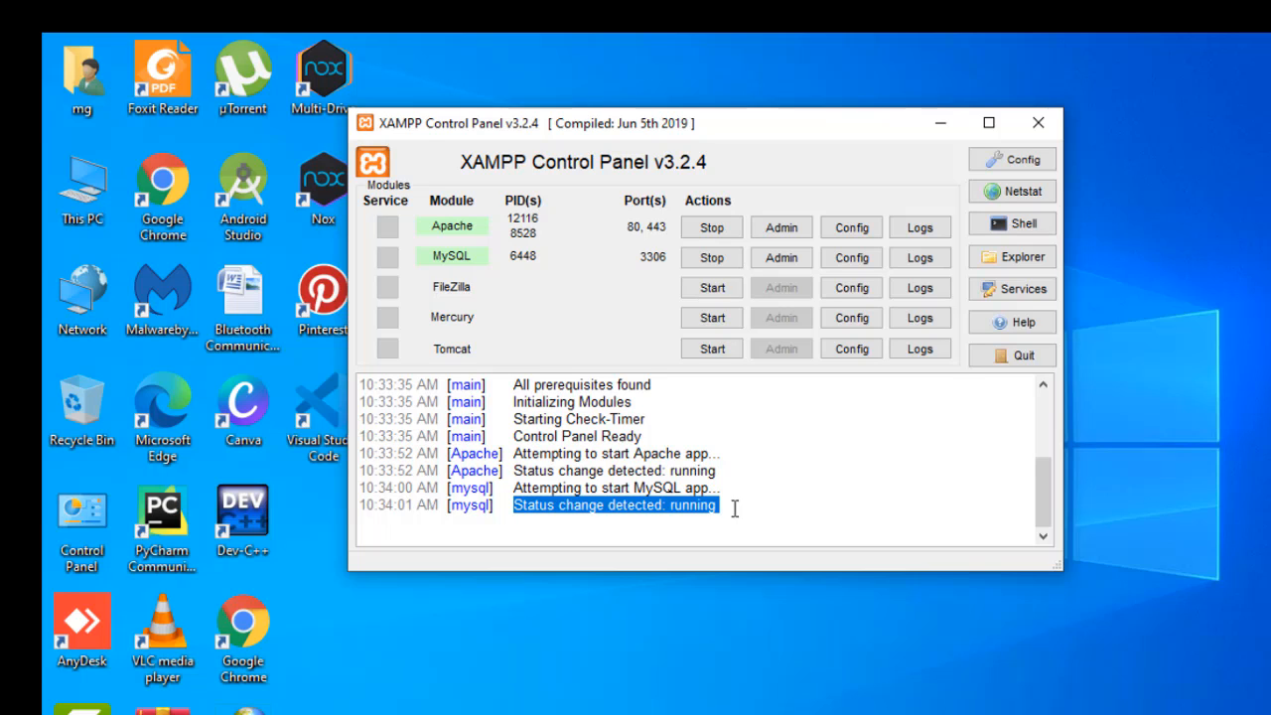
{"action": "left_click", "coordinate": [735, 509]}
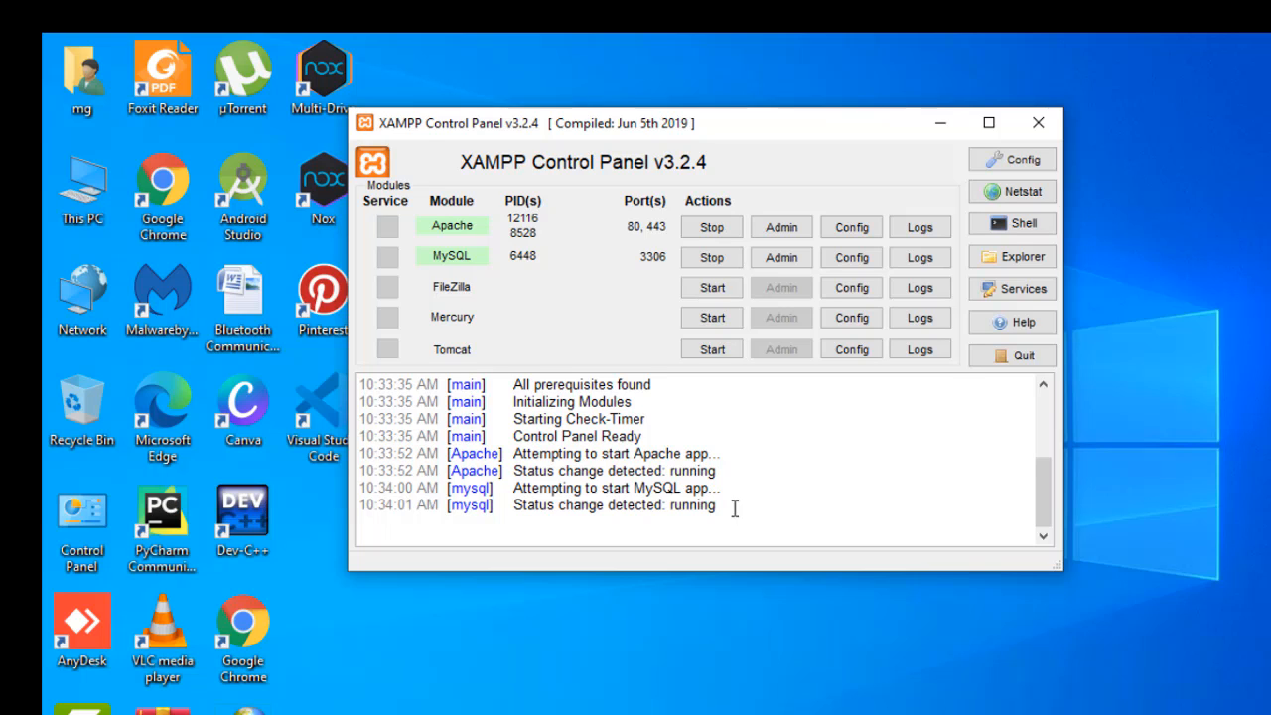
{"action": "left_click_drag", "start_coordinate": [671, 471], "coordinate": [738, 470]}
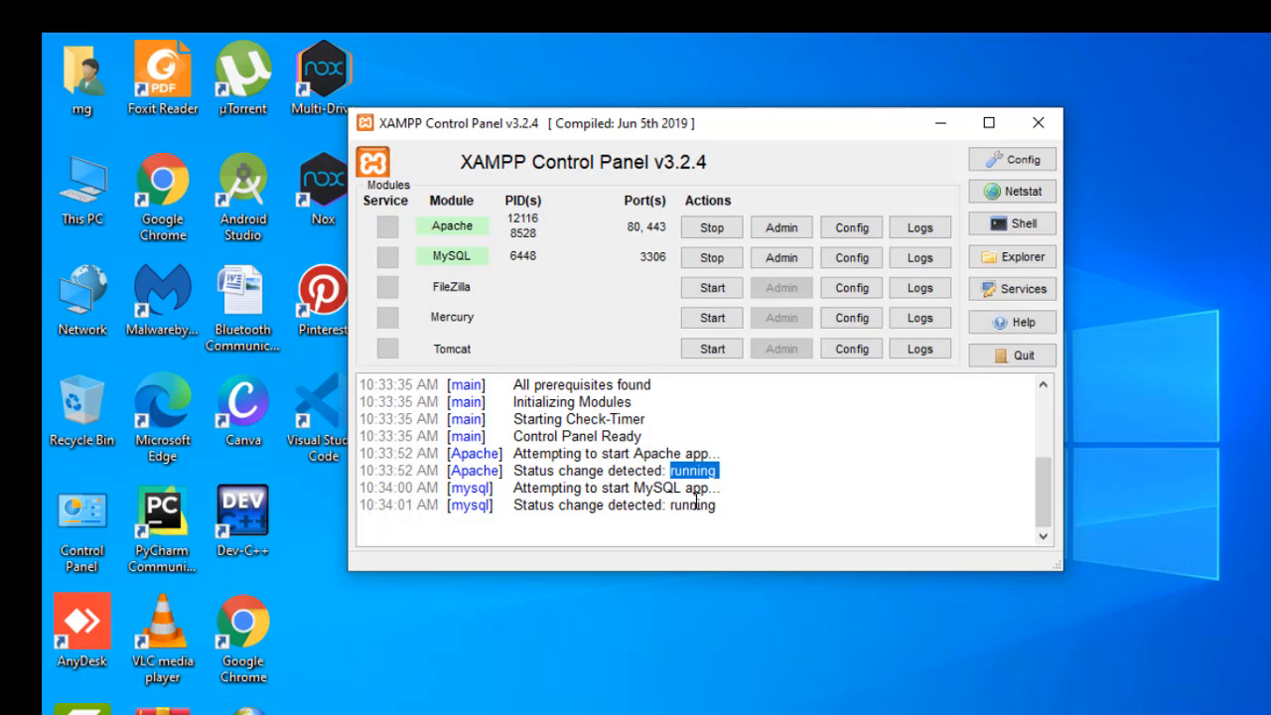
{"action": "left_click_drag", "start_coordinate": [667, 505], "coordinate": [725, 507]}
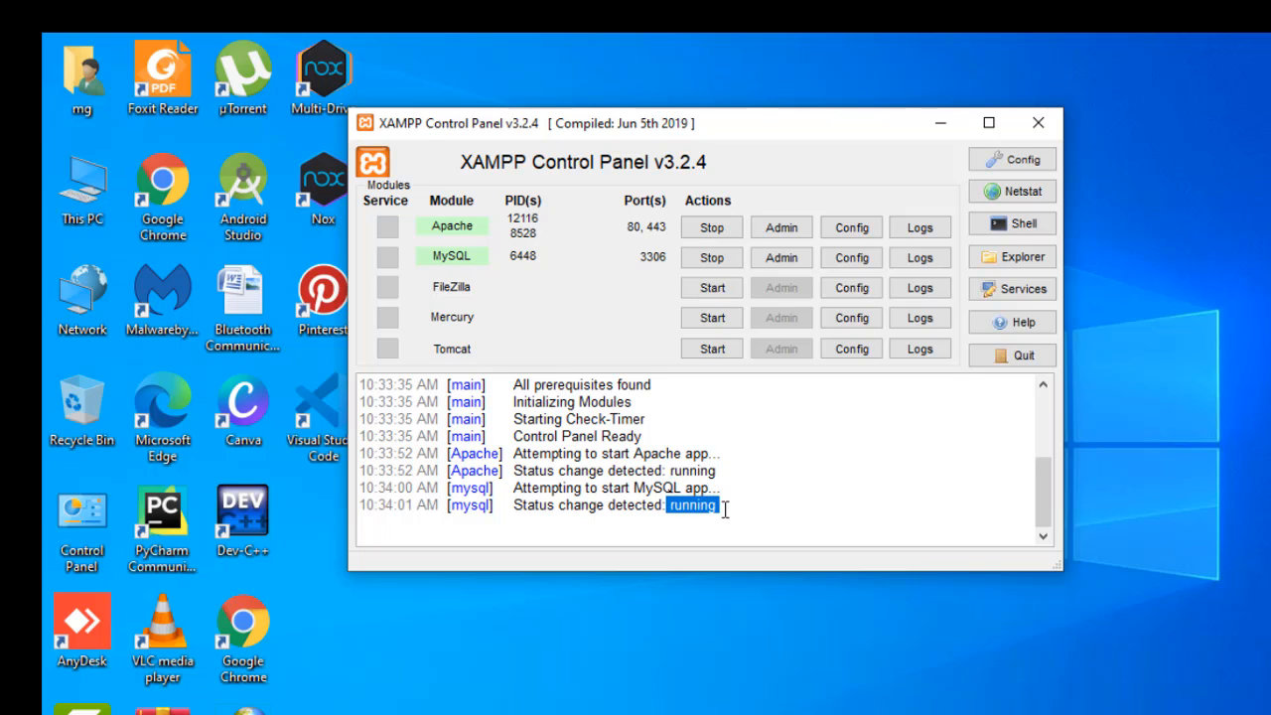
{"action": "left_click_drag", "start_coordinate": [446, 470], "coordinate": [711, 485]}
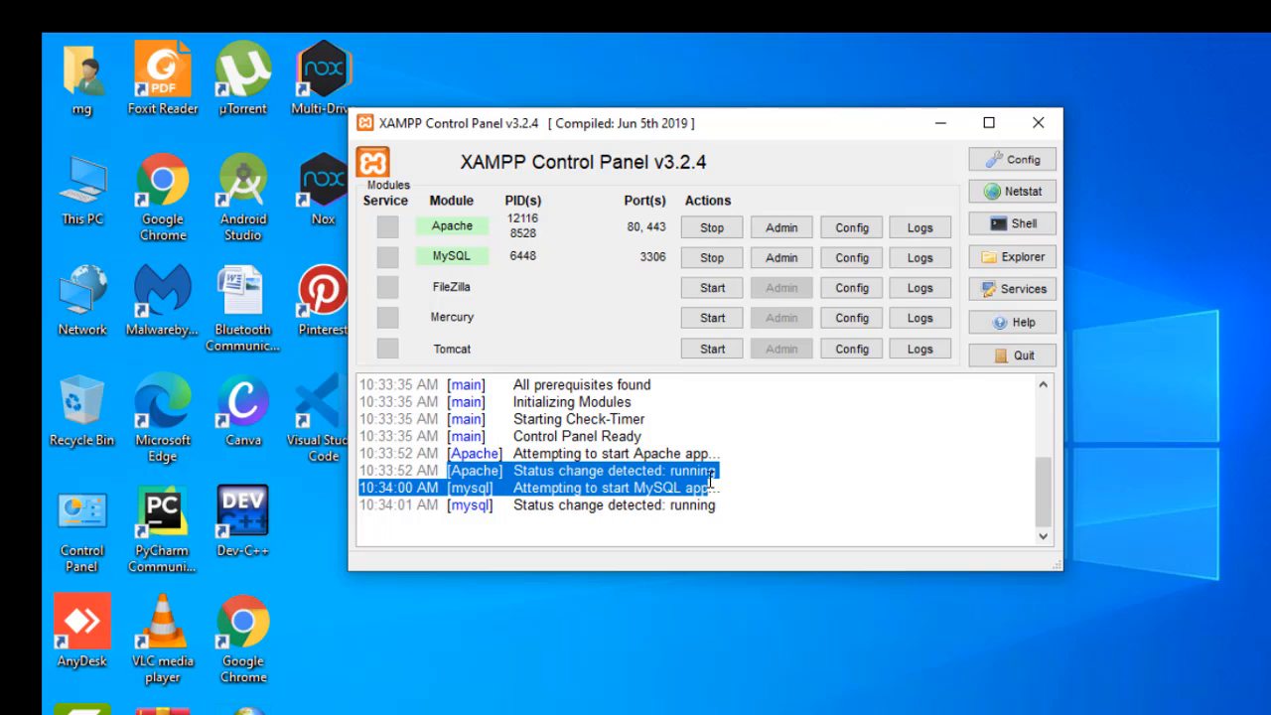
{"action": "left_click", "coordinate": [742, 467]}
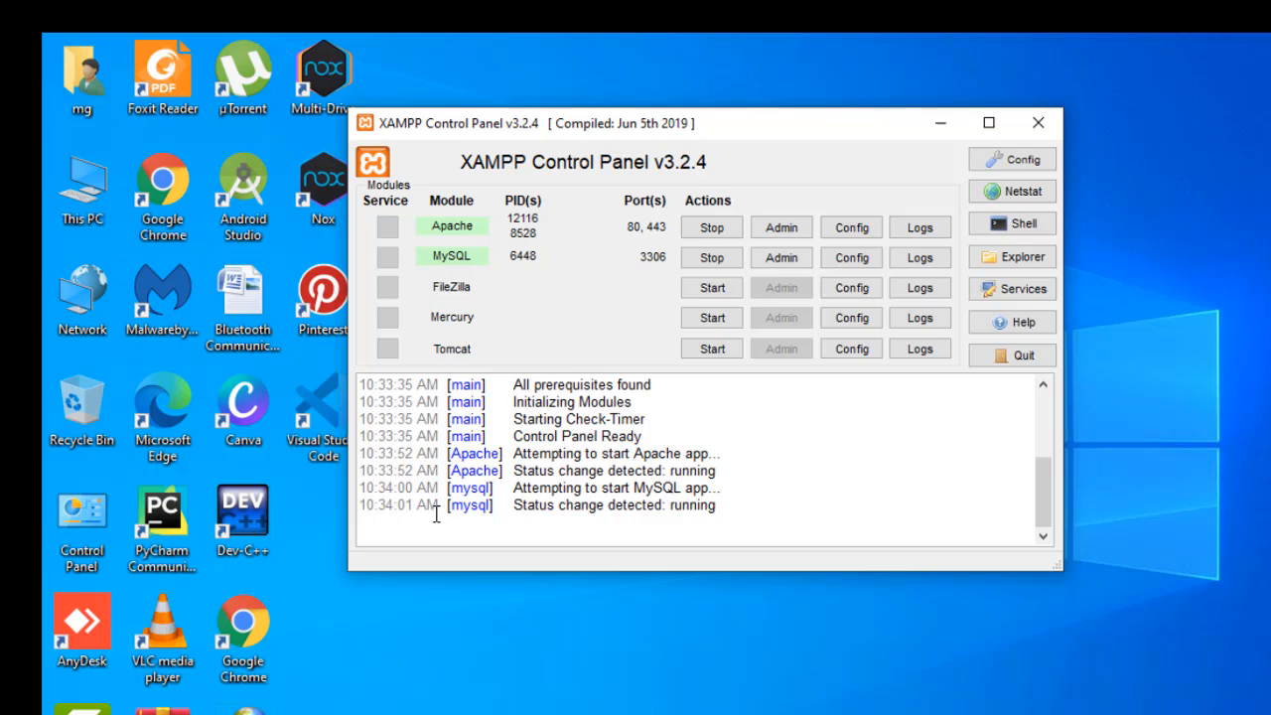
{"action": "left_click_drag", "start_coordinate": [450, 507], "coordinate": [729, 508]}
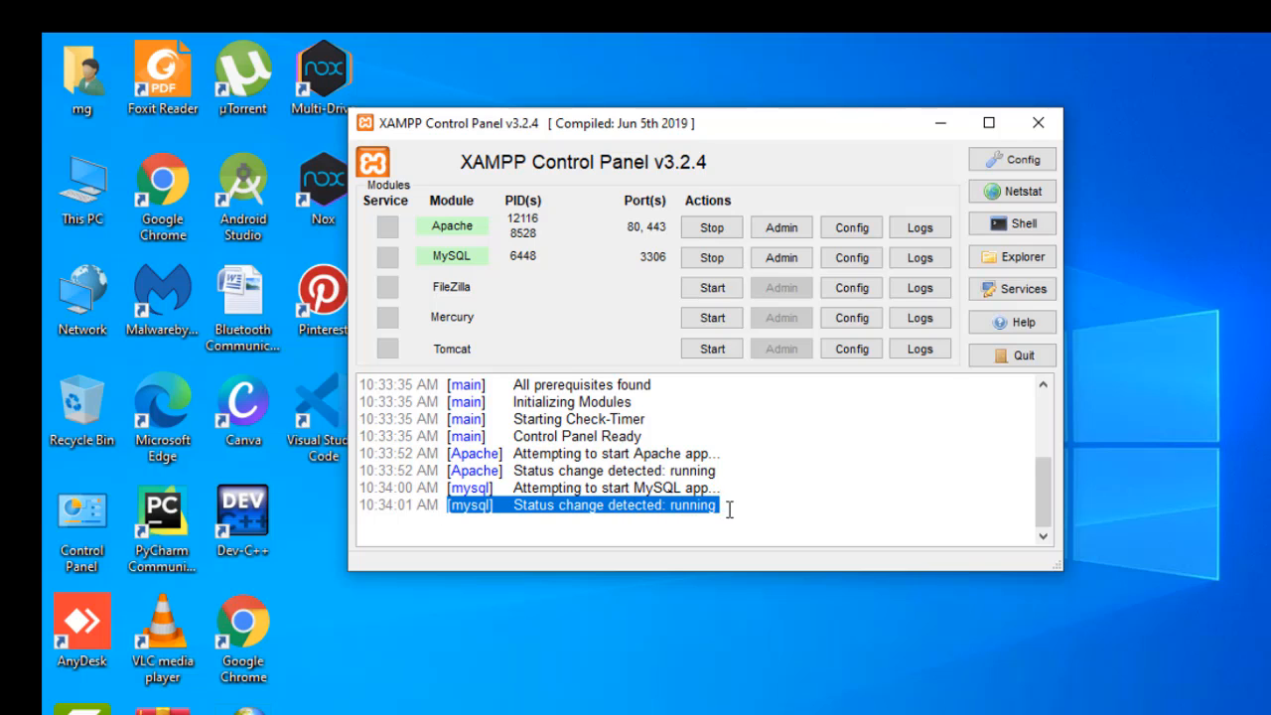
{"action": "left_click", "coordinate": [729, 509]}
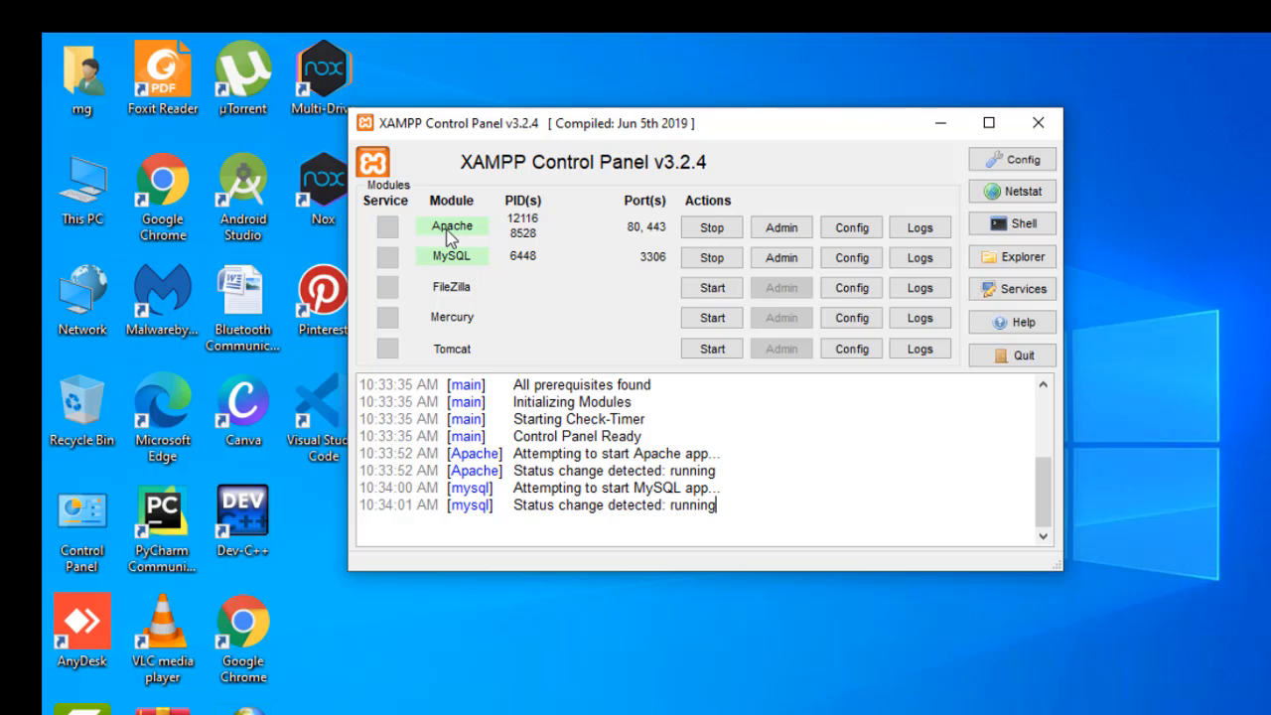
Open the MySQL module's phpMyAdmin page in a maximized browser window and go to its database list.
{"action": "left_click", "coordinate": [787, 258]}
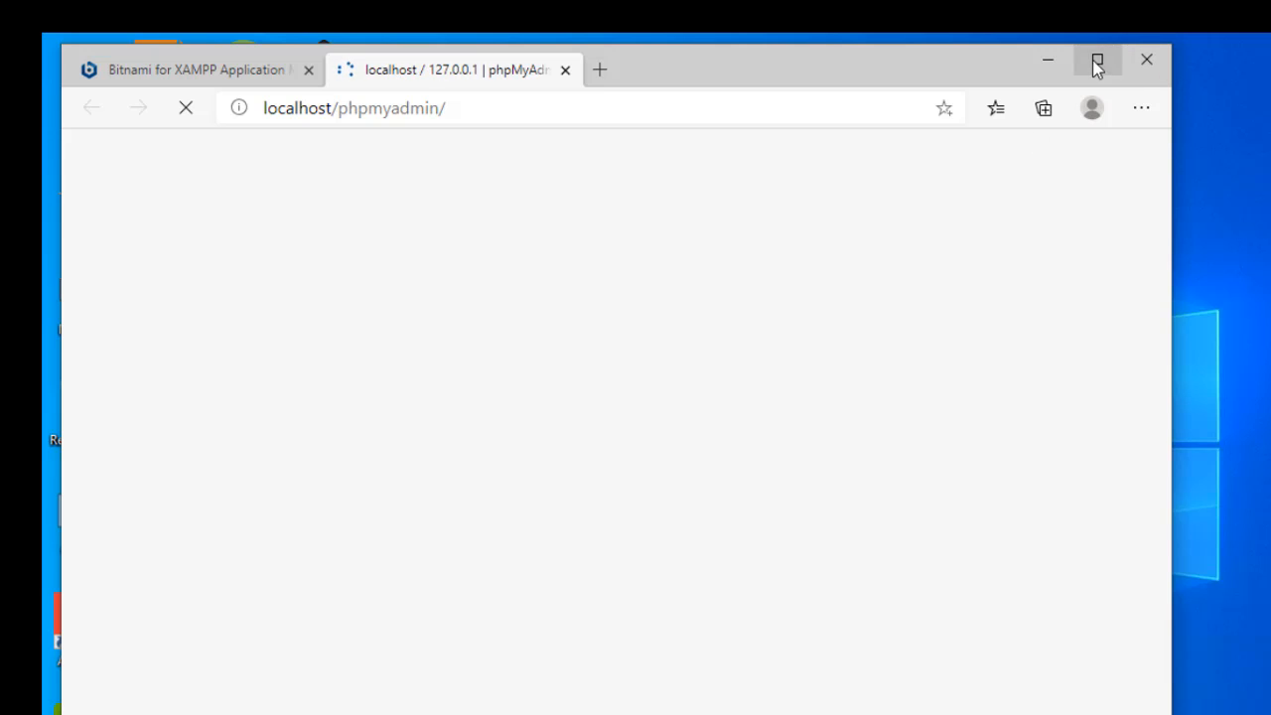
{"action": "left_click", "coordinate": [1096, 60]}
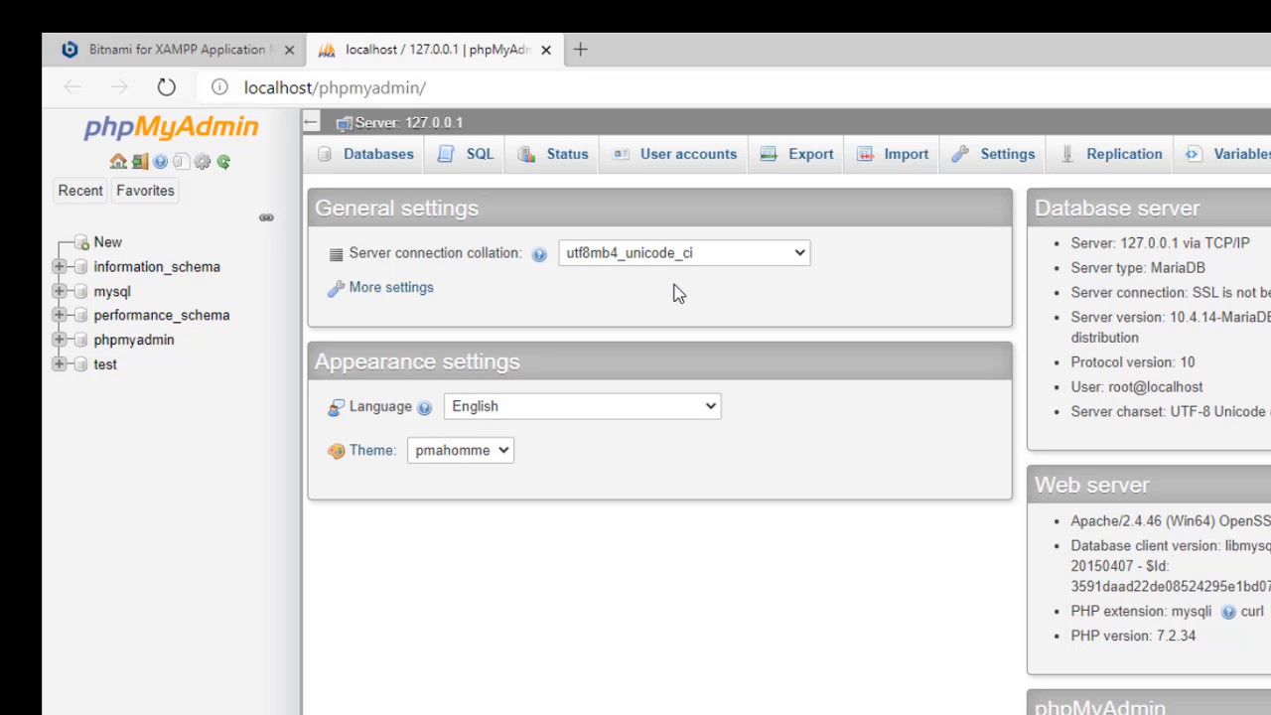
{"action": "left_click", "coordinate": [149, 193]}
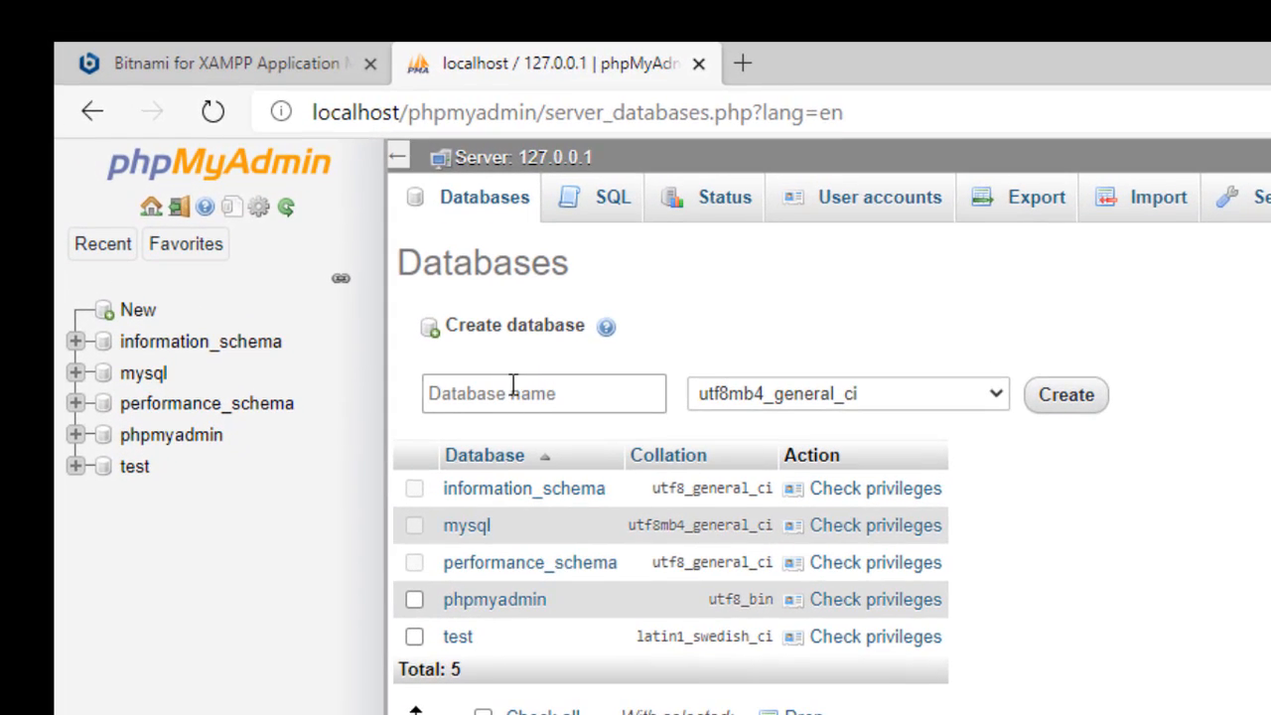
Create a database named college with the collation selection set to the generic Collation entry.
{"action": "left_click", "coordinate": [501, 392]}
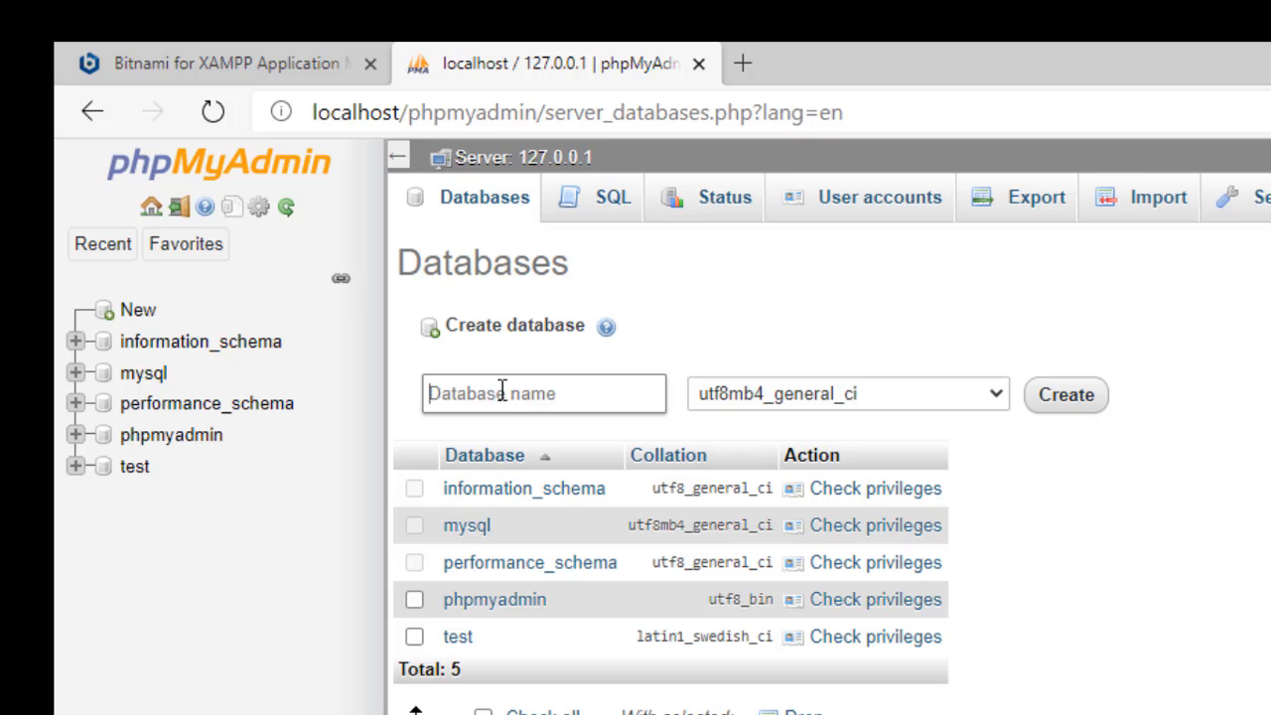
{"action": "type", "text": "college"}
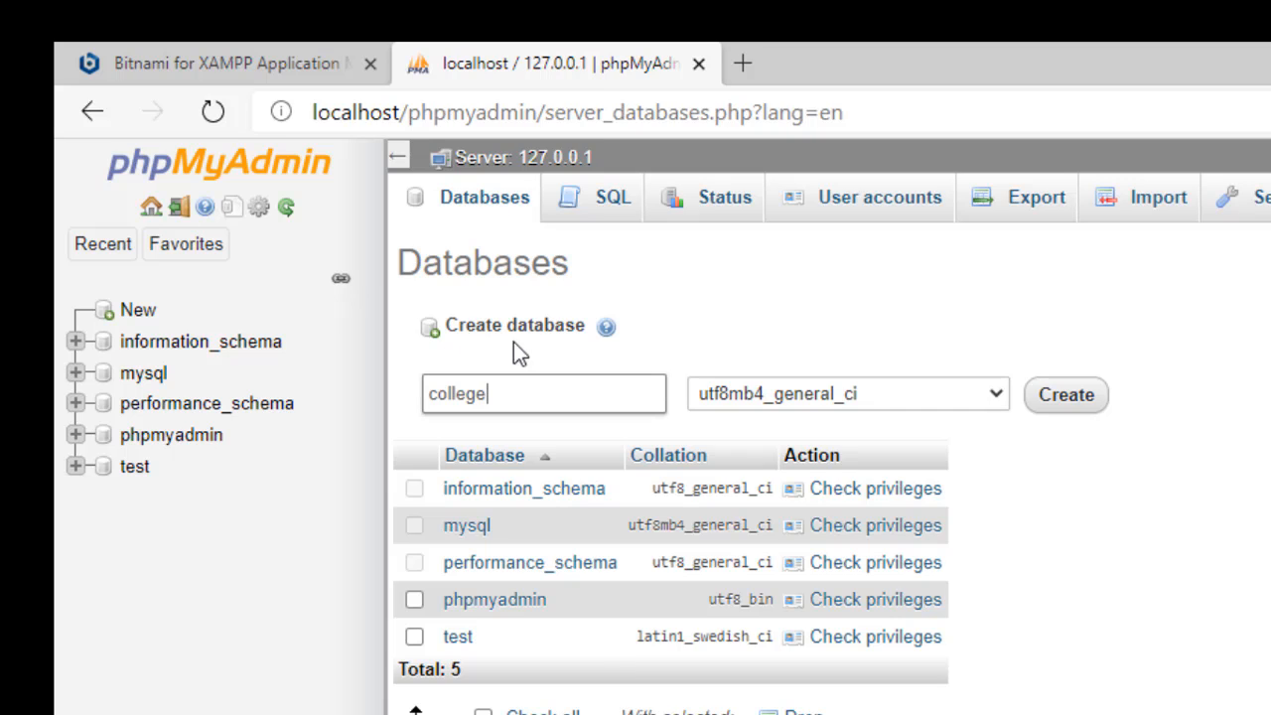
{"action": "left_click", "coordinate": [479, 393]}
{"action": "left_click", "coordinate": [515, 388]}
{"action": "left_click", "coordinate": [989, 394]}
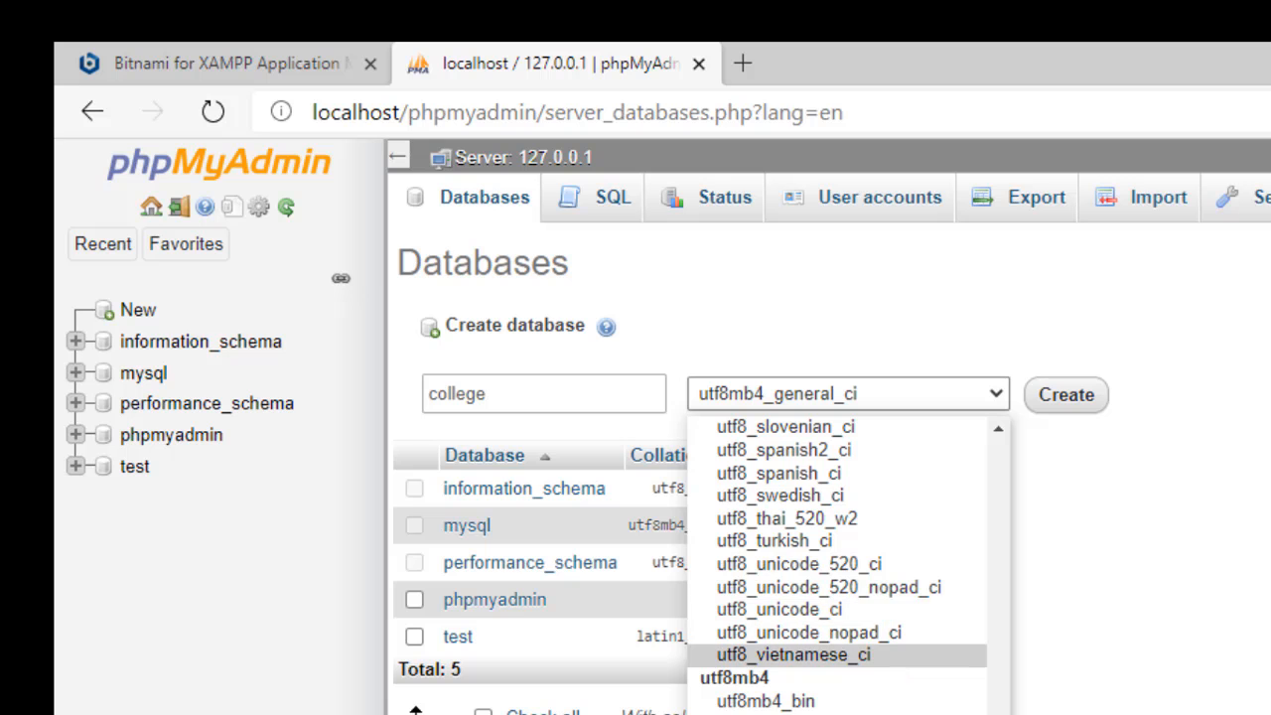
{"action": "scroll", "coordinate": [1002, 497], "scroll_direction": "up", "scroll_amount": 20}
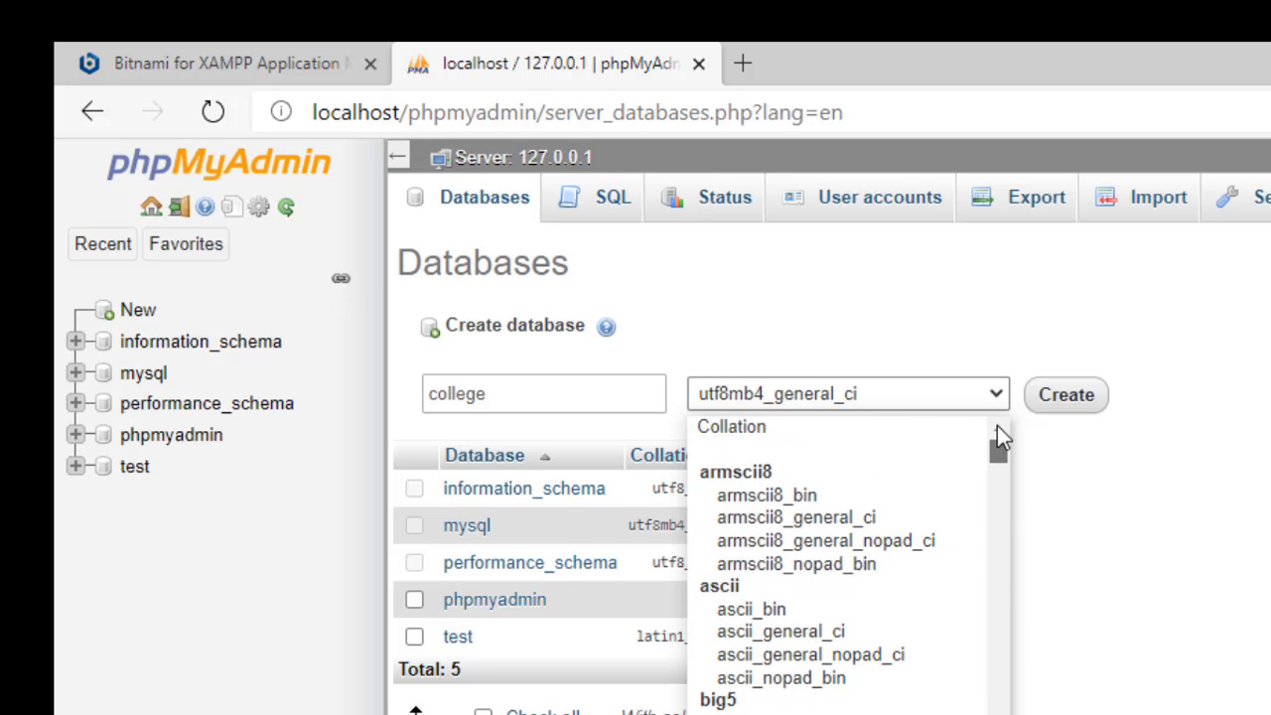
{"action": "left_click", "coordinate": [742, 430]}
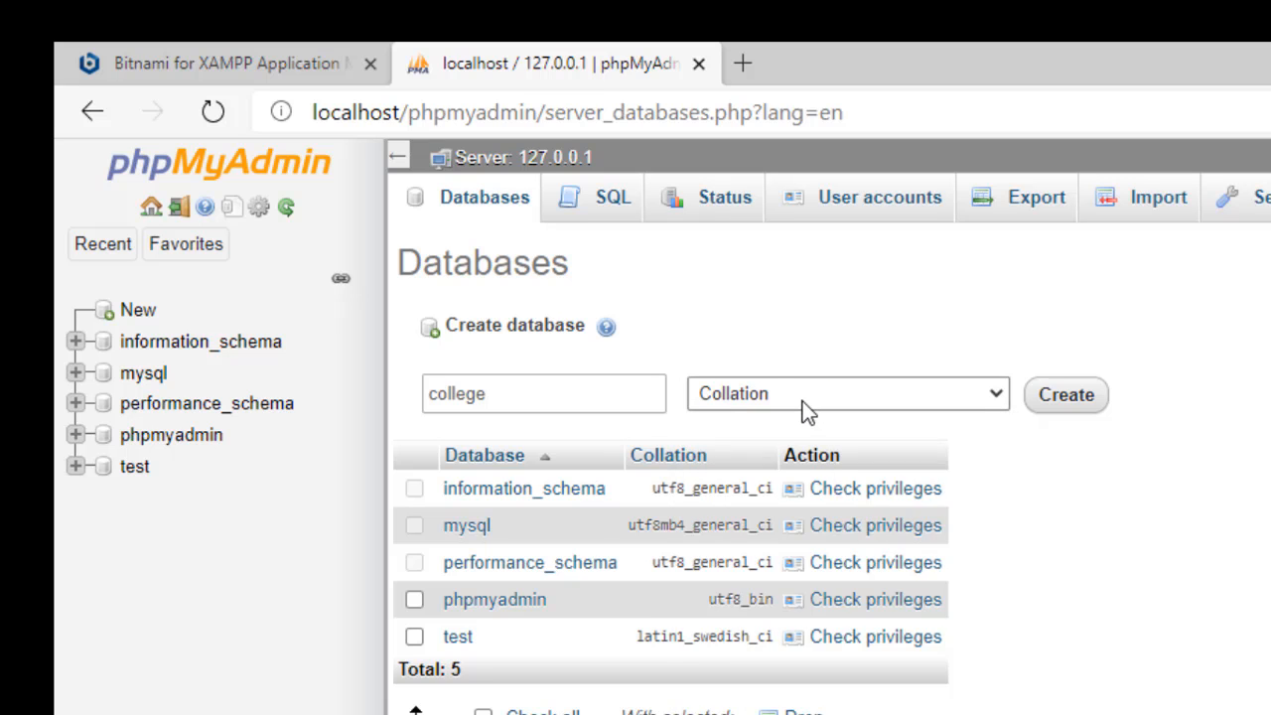
{"action": "left_click", "coordinate": [803, 402]}
{"action": "left_click", "coordinate": [764, 450]}
{"action": "left_click", "coordinate": [854, 386]}
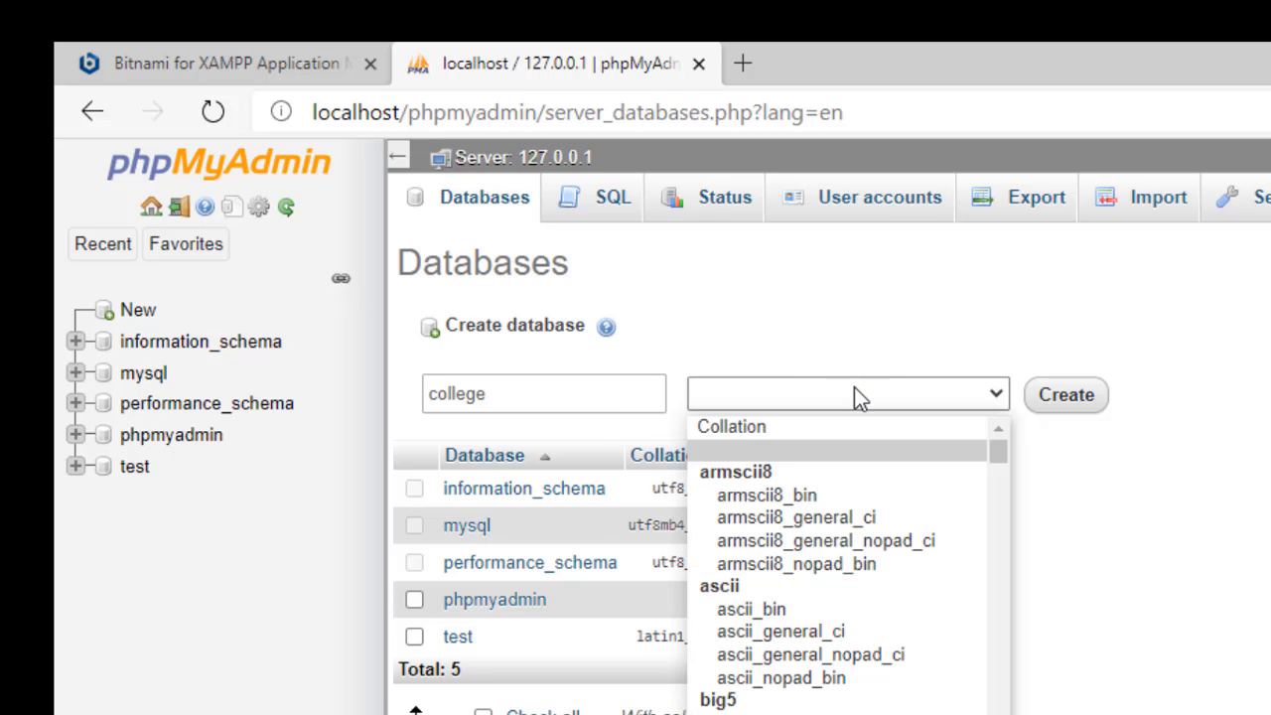
{"action": "left_click", "coordinate": [731, 429]}
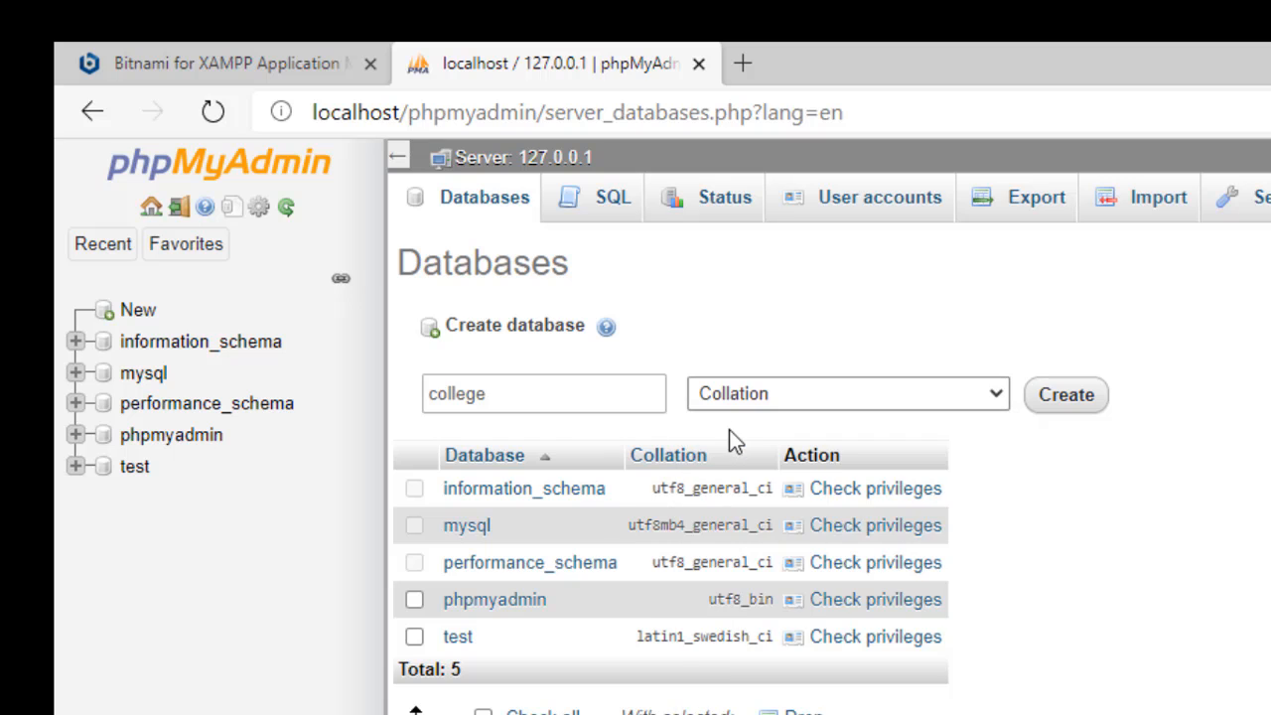
{"action": "left_click", "coordinate": [1067, 395]}
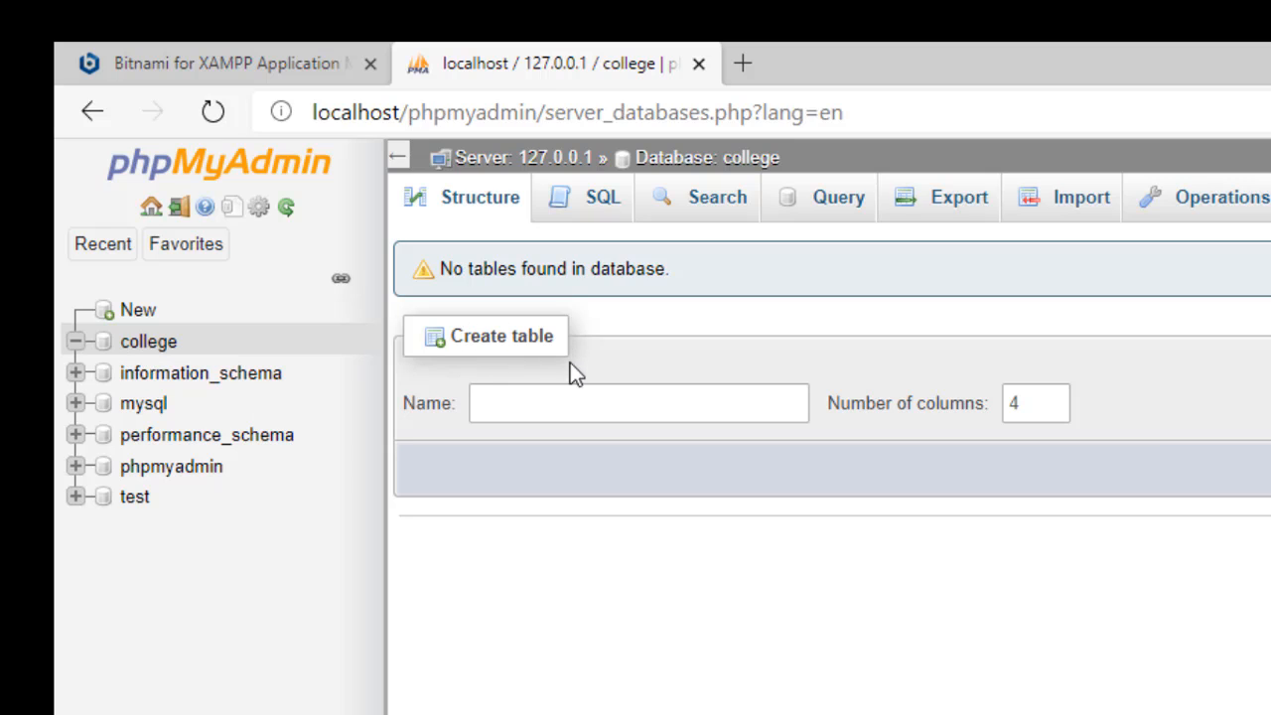
Create a table named result with 3 columns in the college database.
{"action": "left_click", "coordinate": [527, 401]}
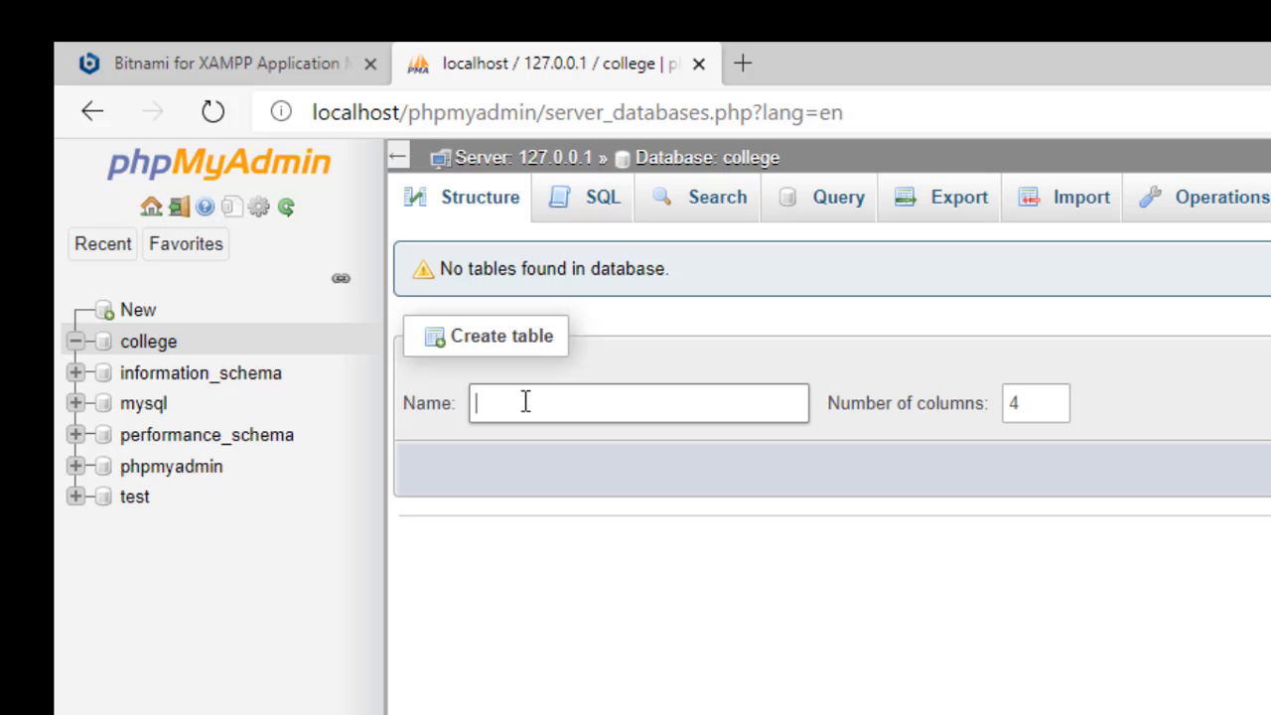
{"action": "type", "text": "result"}
{"action": "left_click", "coordinate": [1031, 410]}
{"action": "left_click", "coordinate": [1056, 408]}
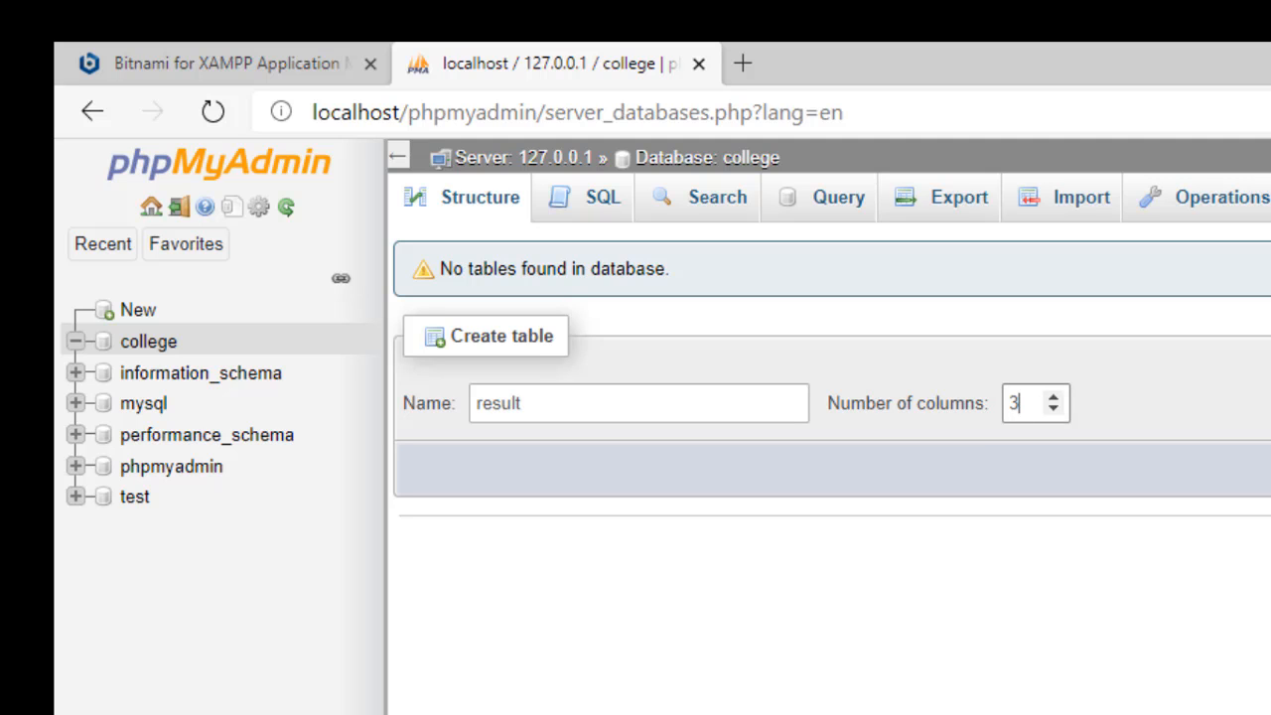
{"action": "key", "text": "Return"}
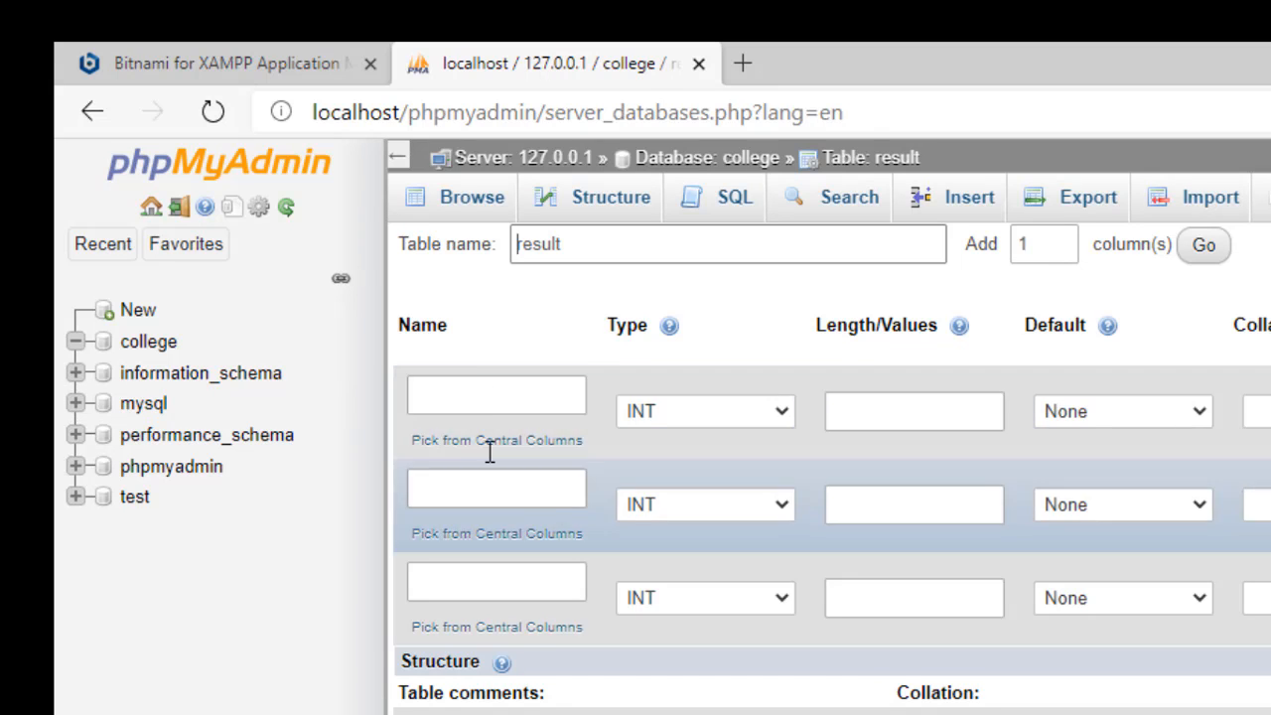
Name the first column rno and define the second column as sname with type VARCHAR and length 20.
{"action": "left_click", "coordinate": [426, 392]}
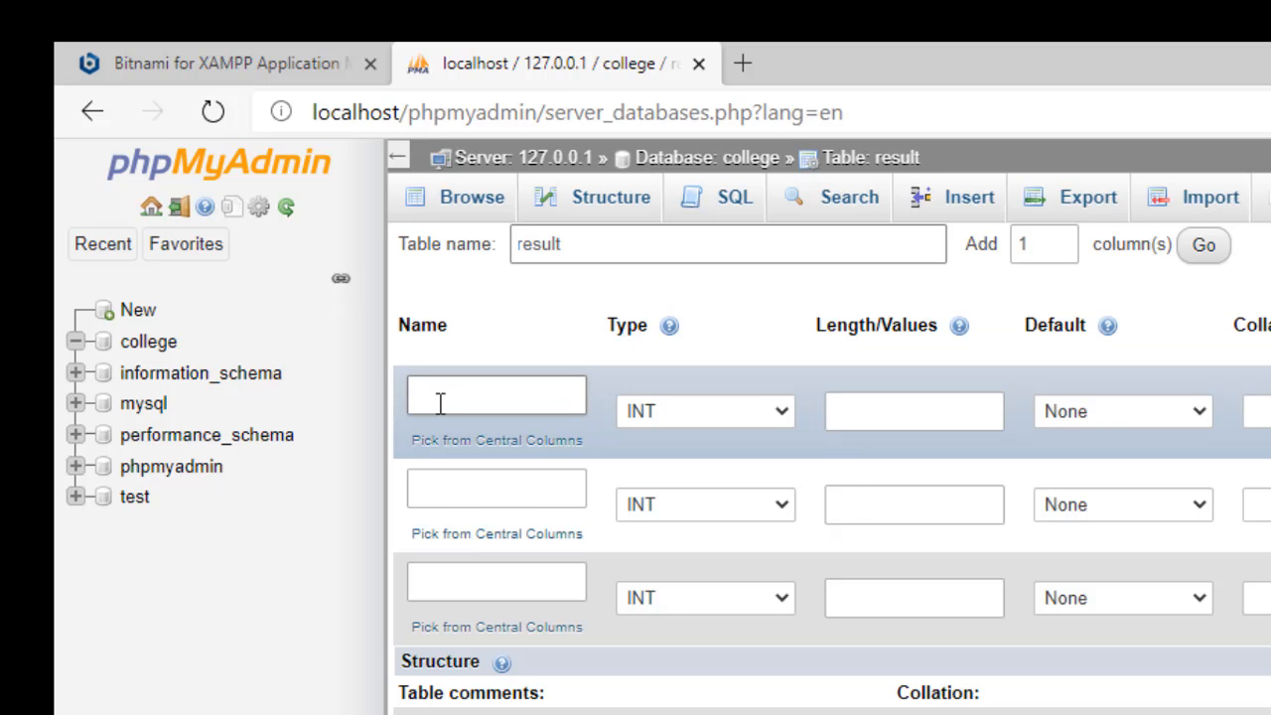
{"action": "left_click", "coordinate": [440, 402]}
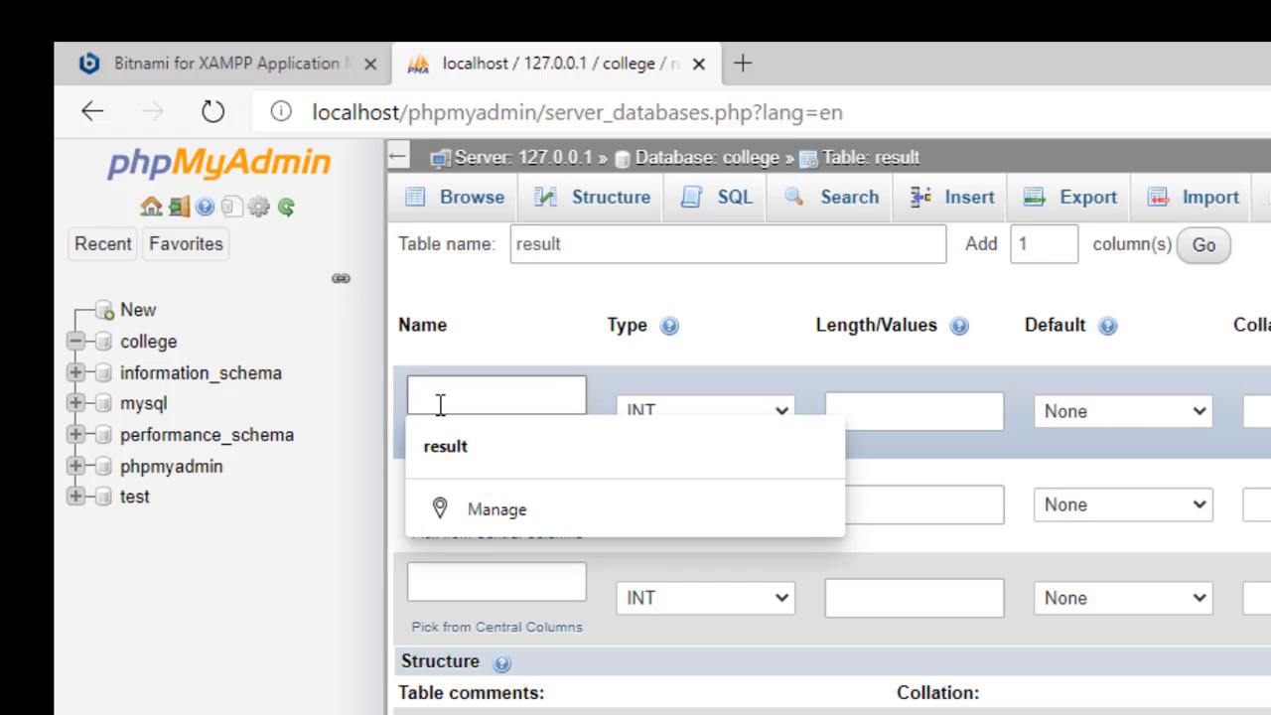
{"action": "type", "text": "rno"}
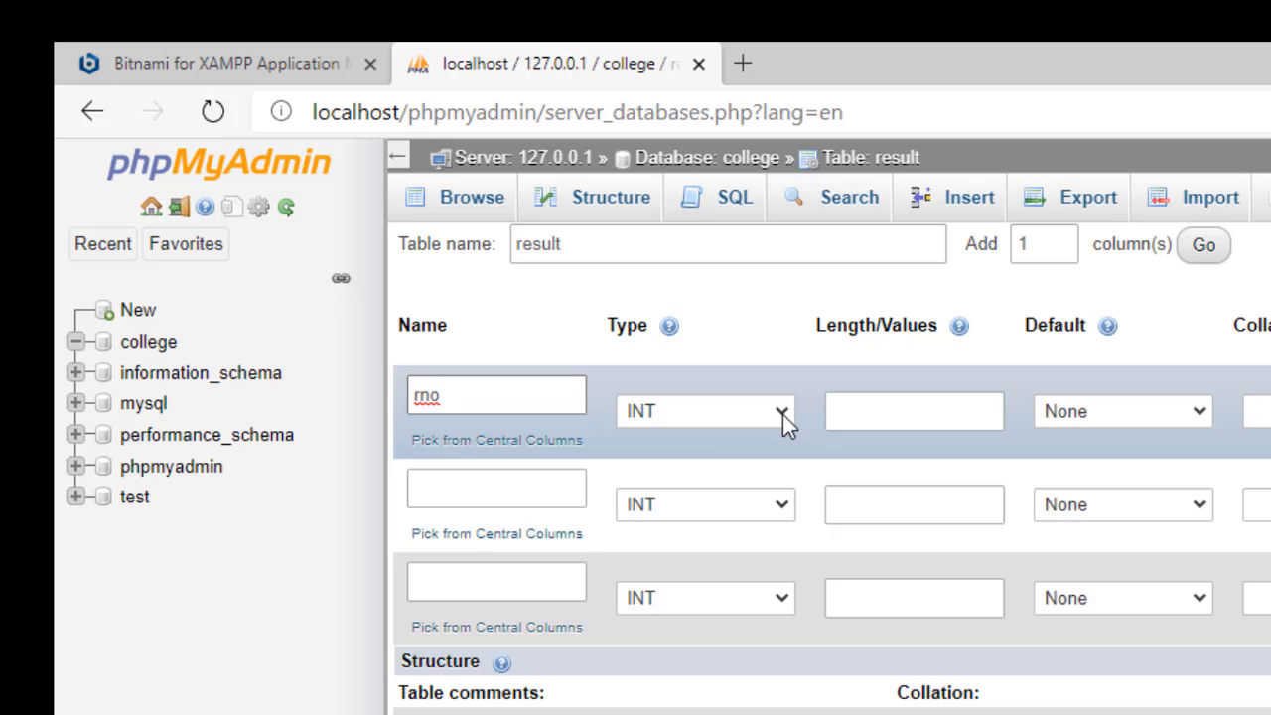
{"action": "left_click", "coordinate": [462, 477]}
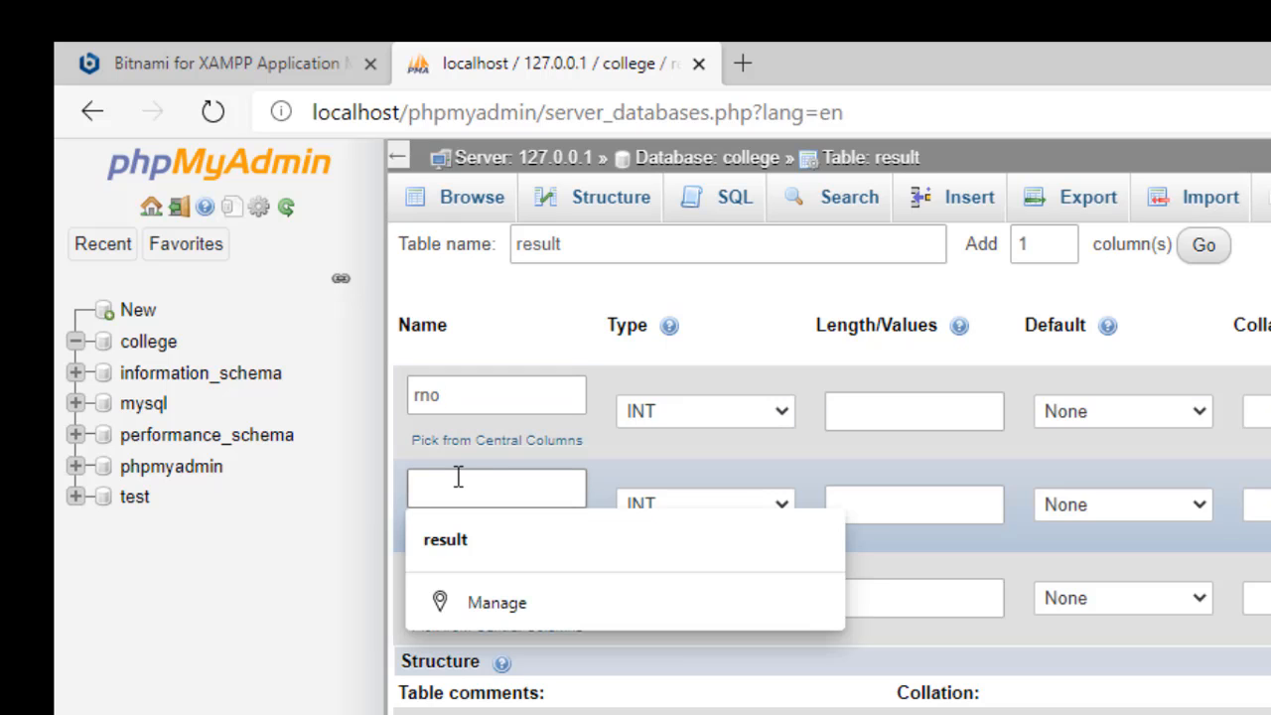
{"action": "type", "text": "sname"}
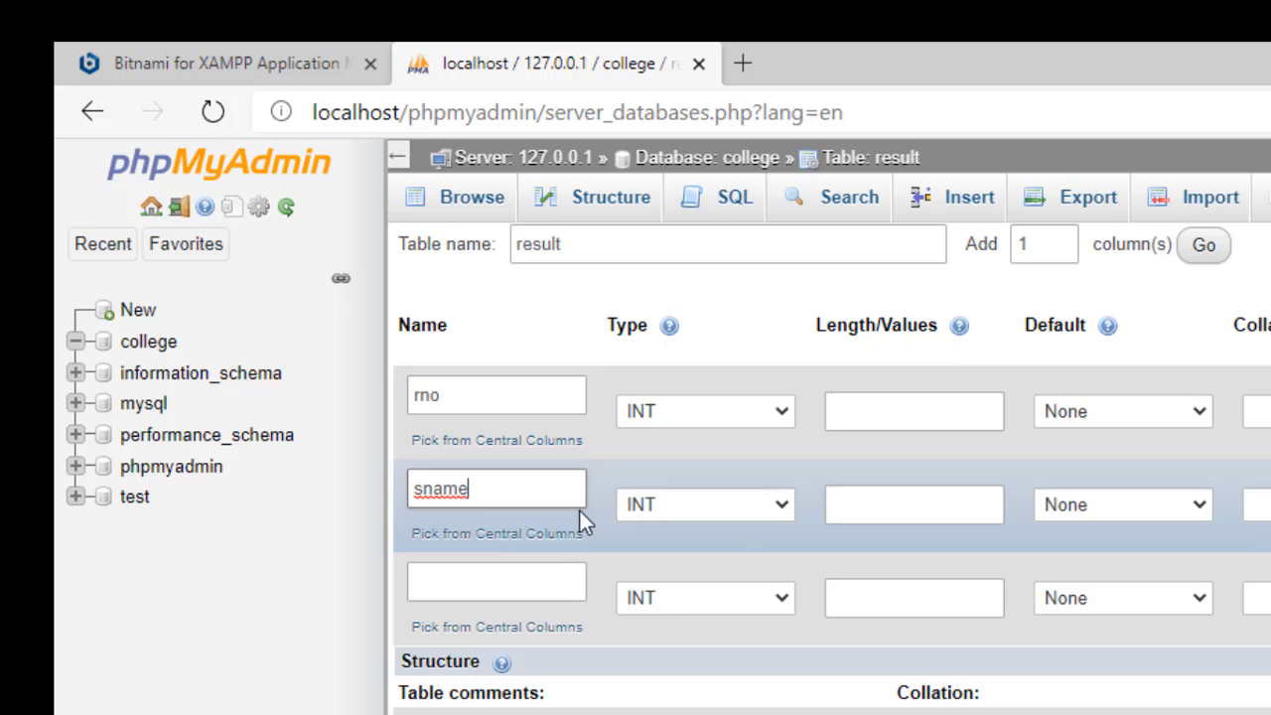
{"action": "left_click", "coordinate": [755, 510]}
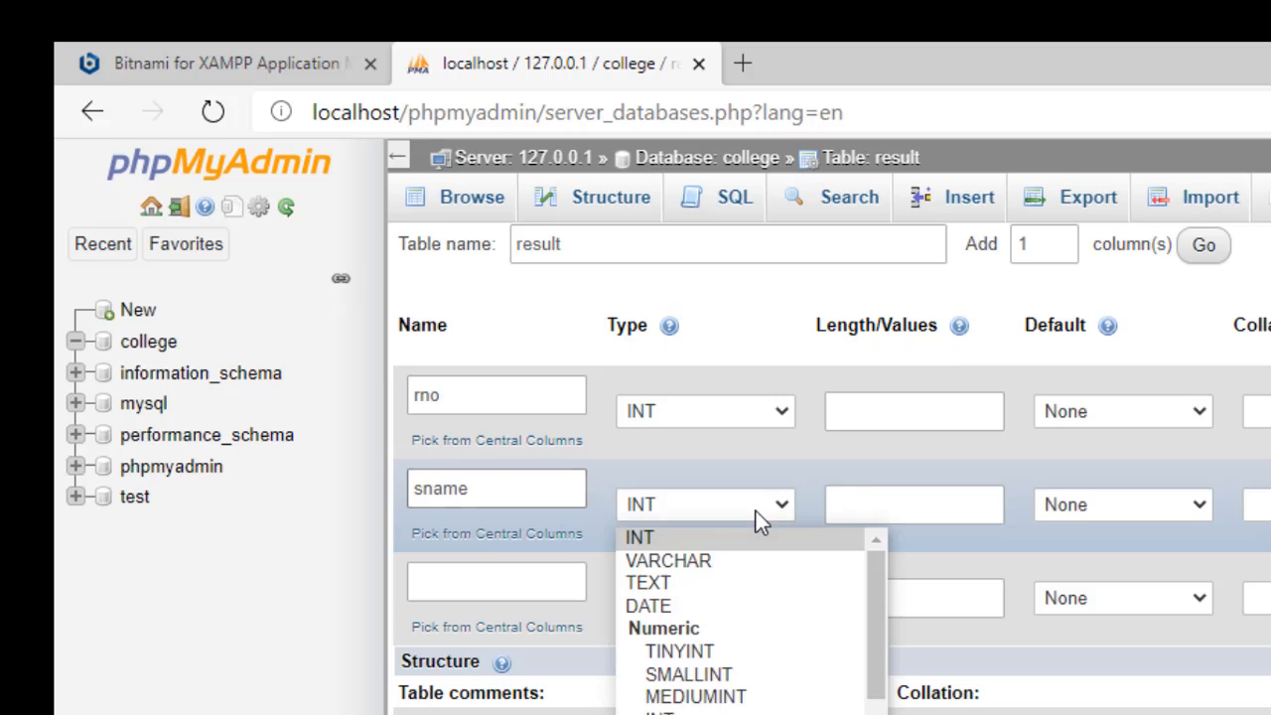
{"action": "left_click", "coordinate": [661, 564]}
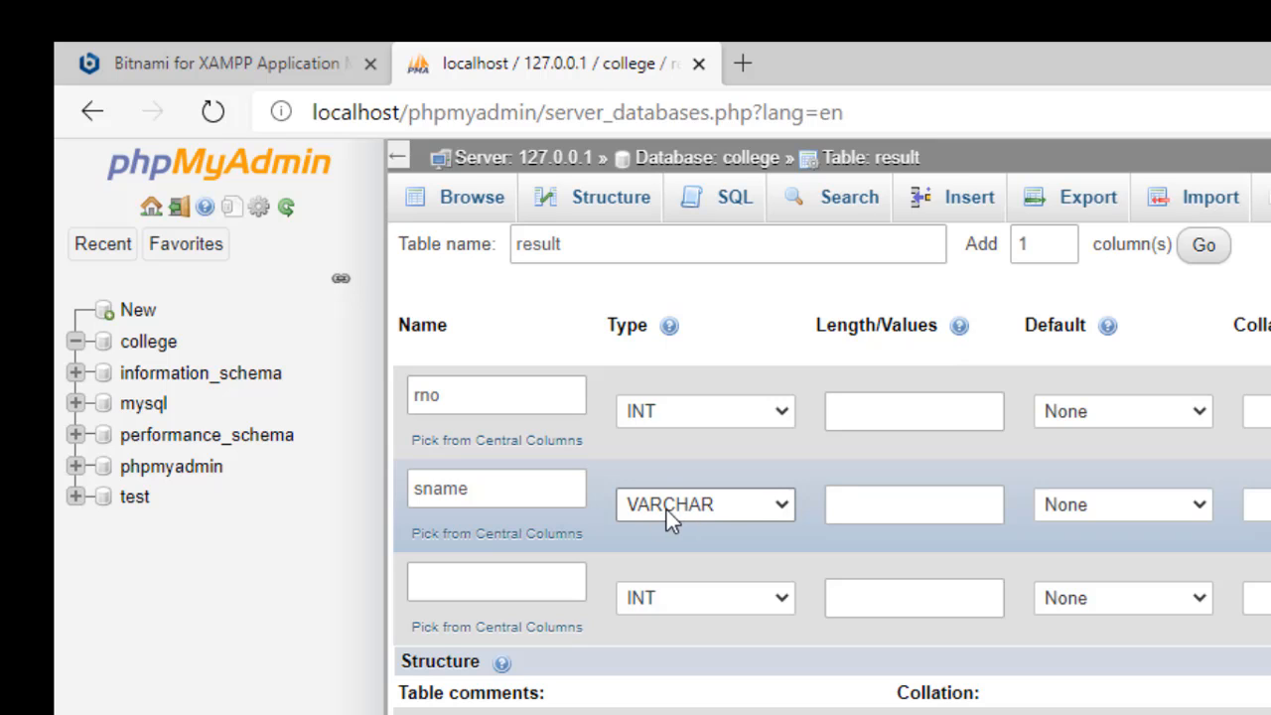
{"action": "left_click", "coordinate": [855, 504]}
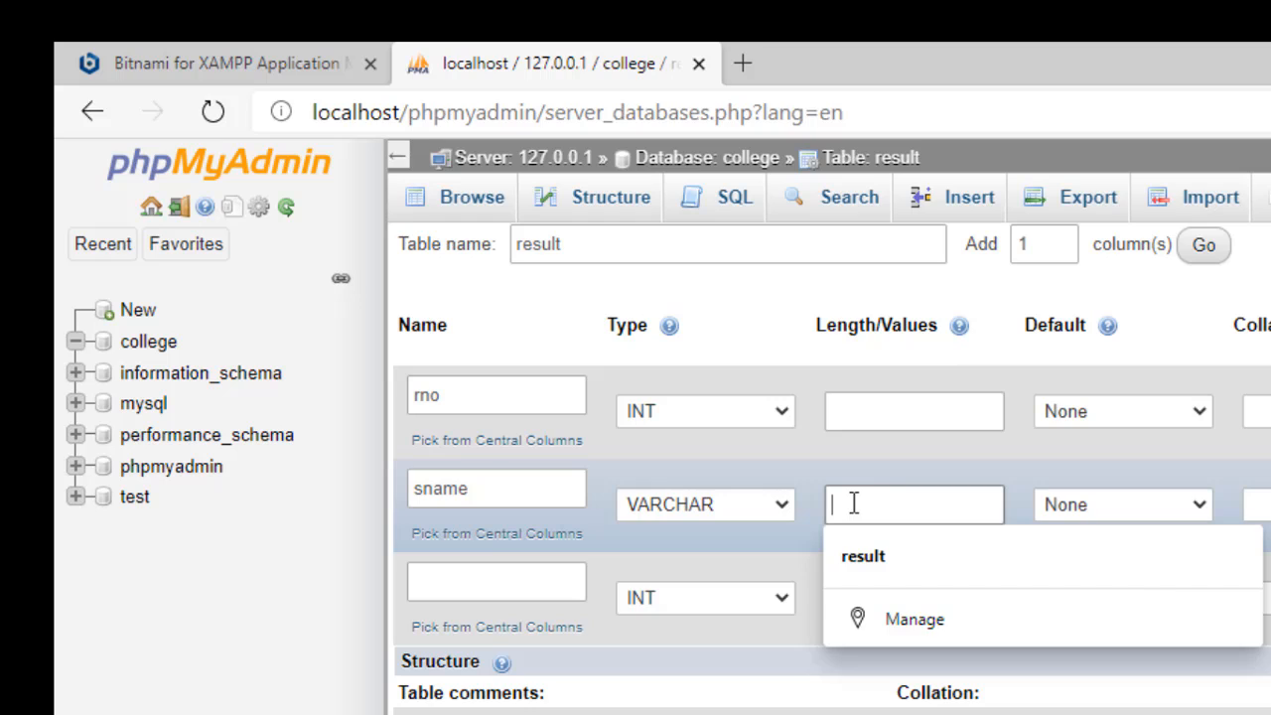
{"action": "type", "text": "20"}
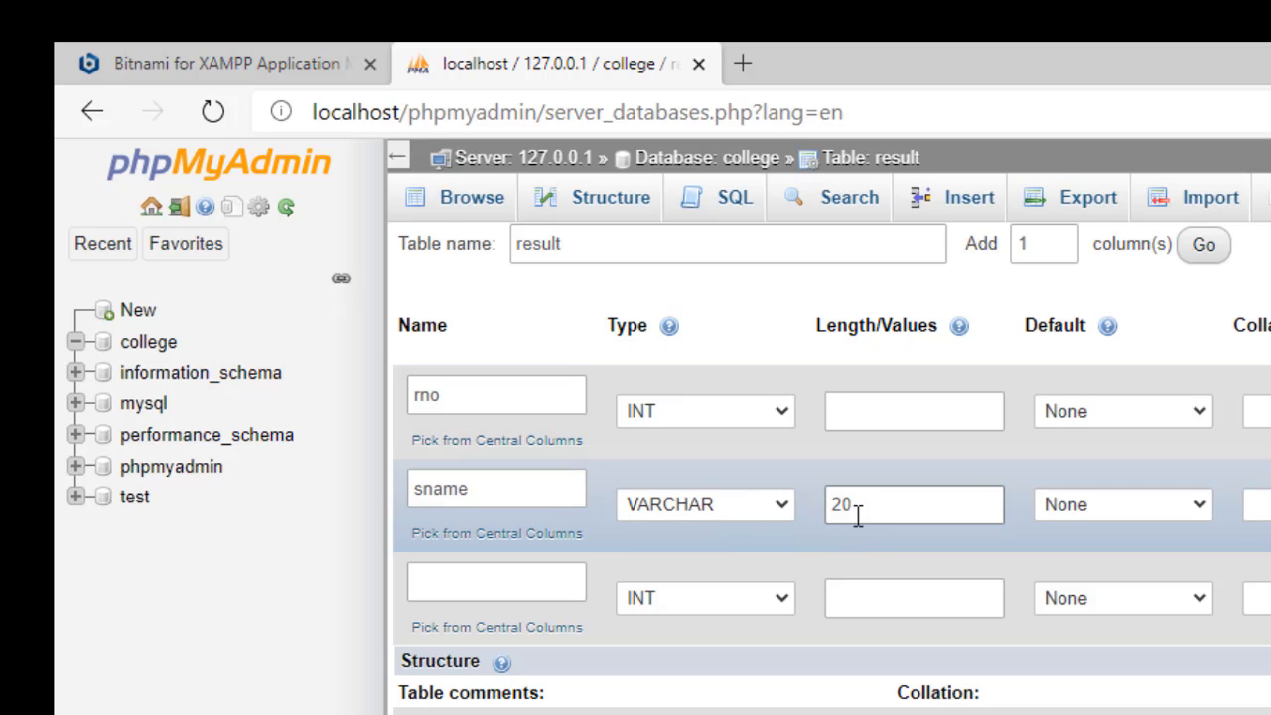
Name the third column of the result table marks.
{"action": "left_click", "coordinate": [494, 586]}
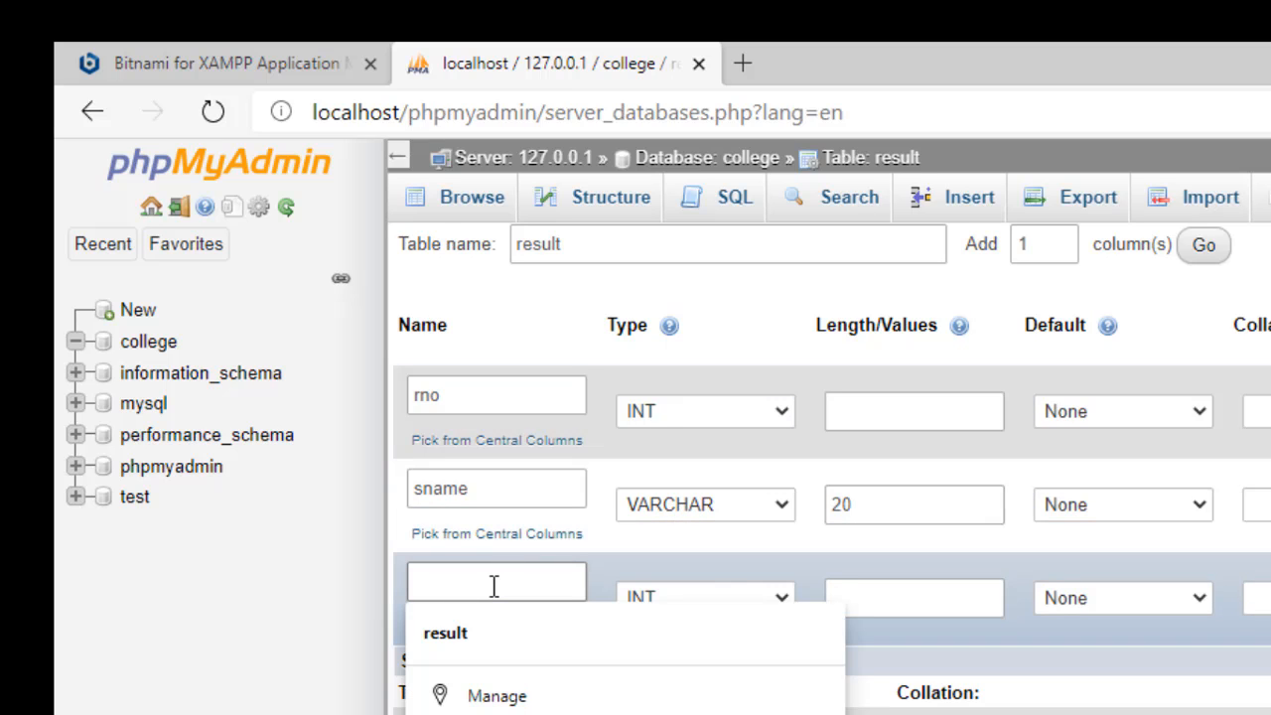
{"action": "type", "text": "mark"}
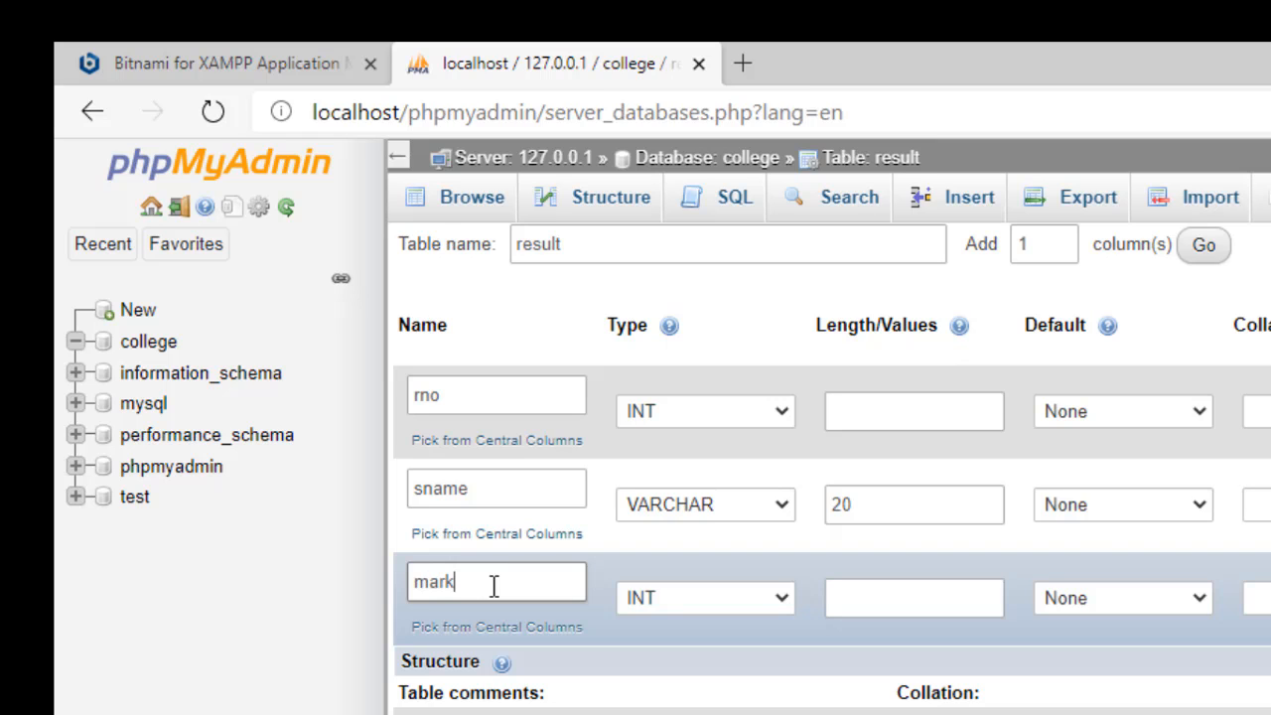
{"action": "type", "text": "s"}
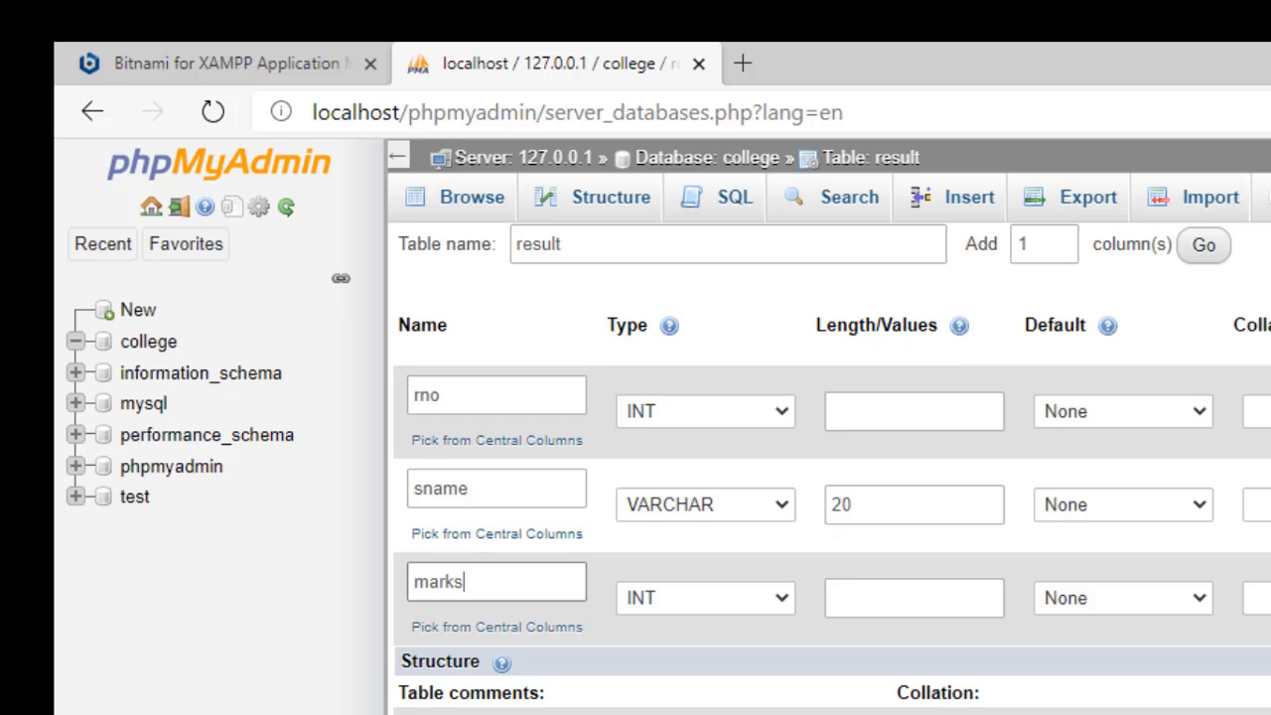
Set a PRIMARY index on the rno column and save the result table.
{"action": "scroll", "coordinate": [830, 516], "scroll_direction": "right", "scroll_amount": 4}
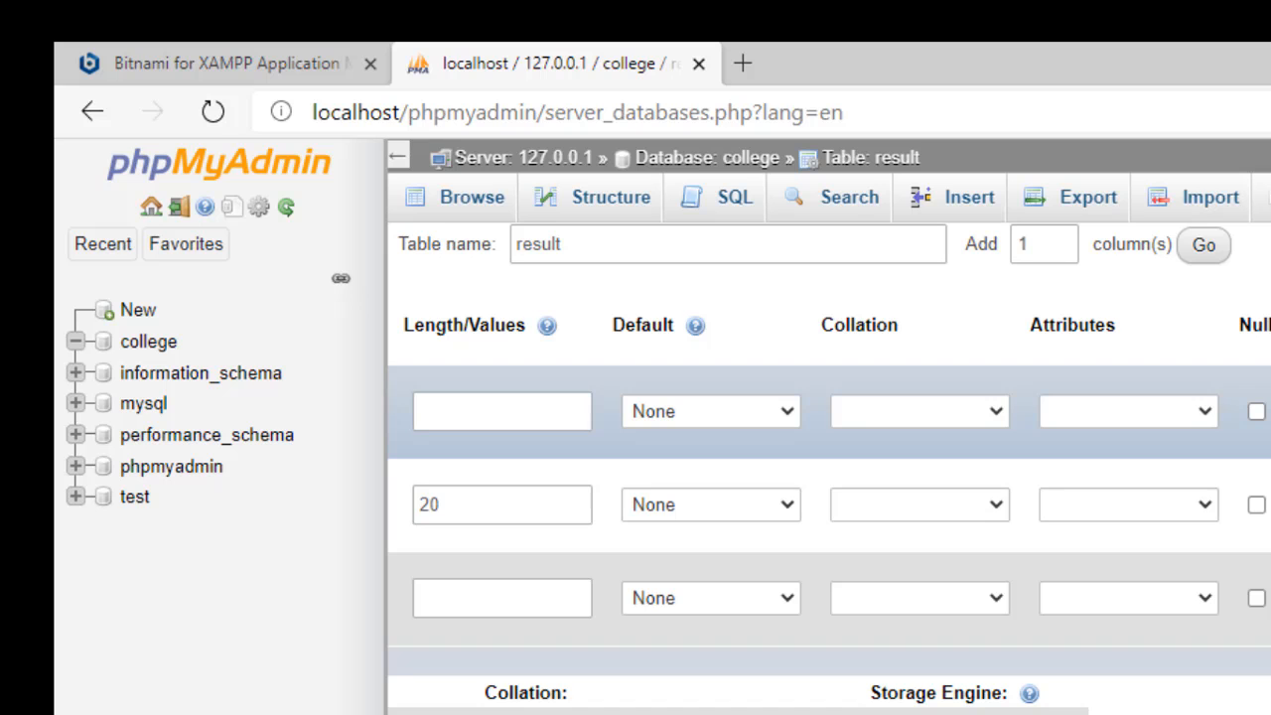
{"action": "left_click", "coordinate": [1270, 469]}
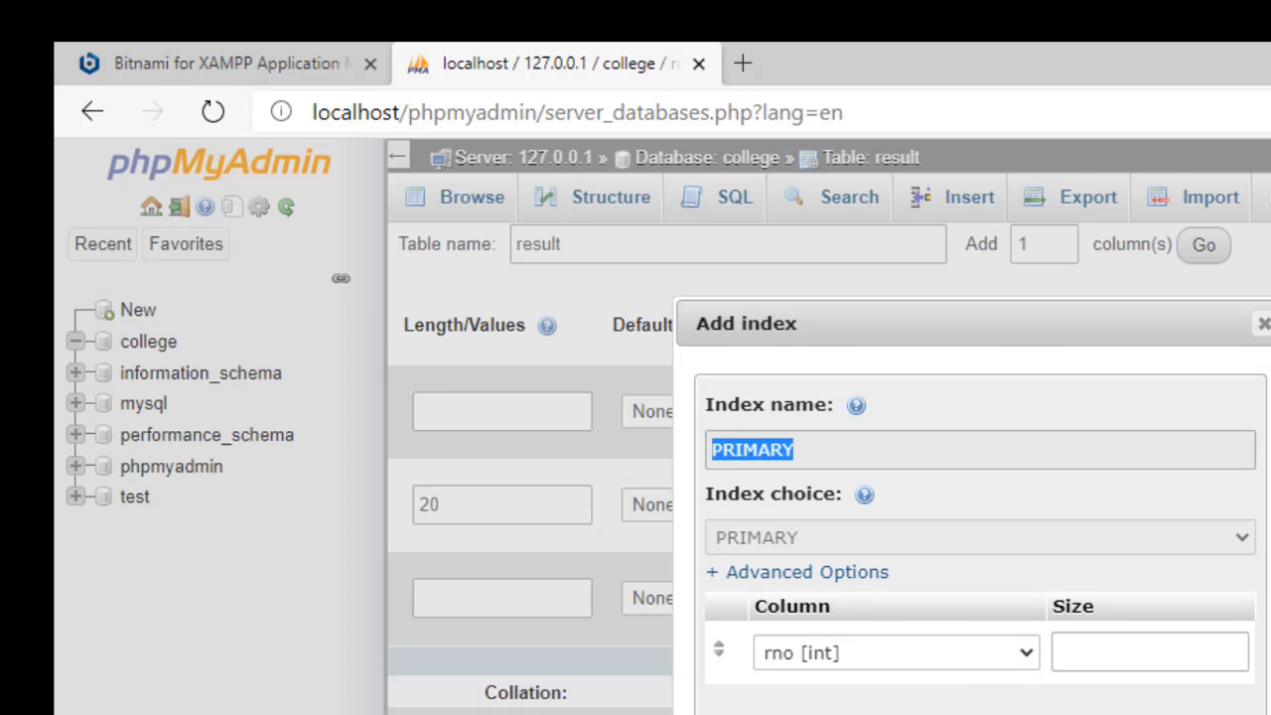
{"action": "left_click", "coordinate": [1162, 714]}
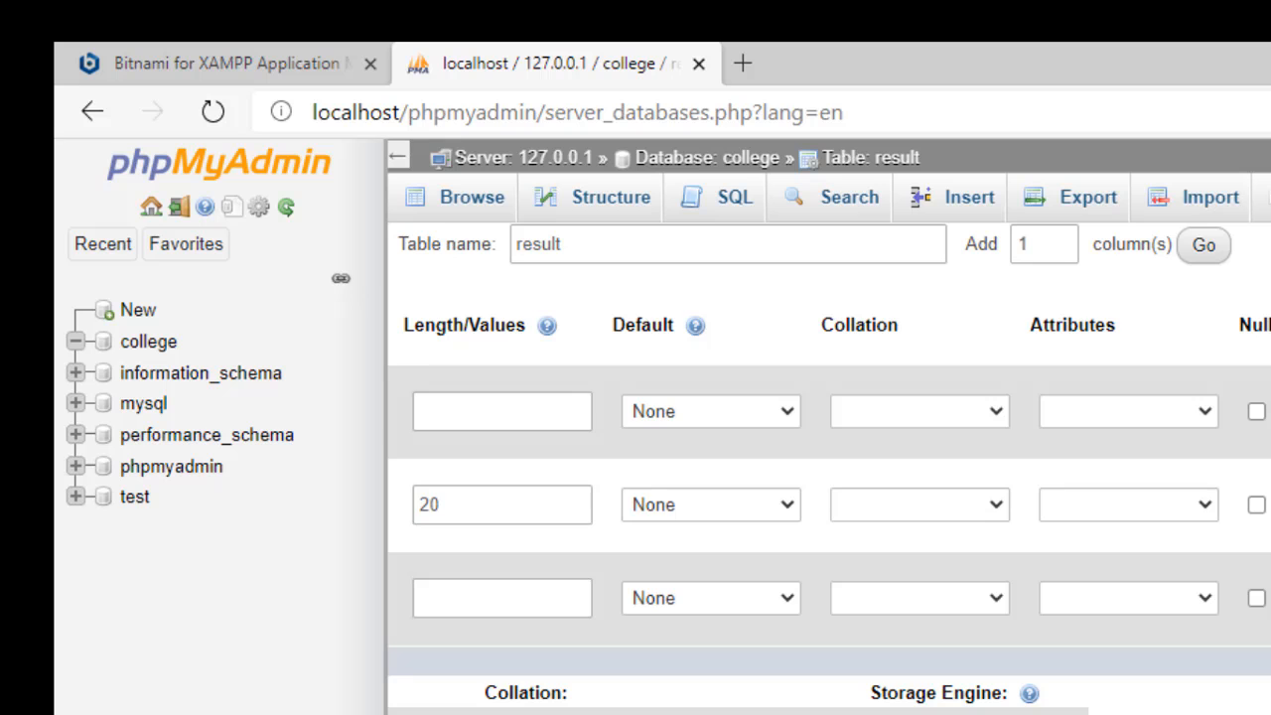
{"action": "scroll", "coordinate": [487, 357], "scroll_direction": "left", "scroll_amount": 5}
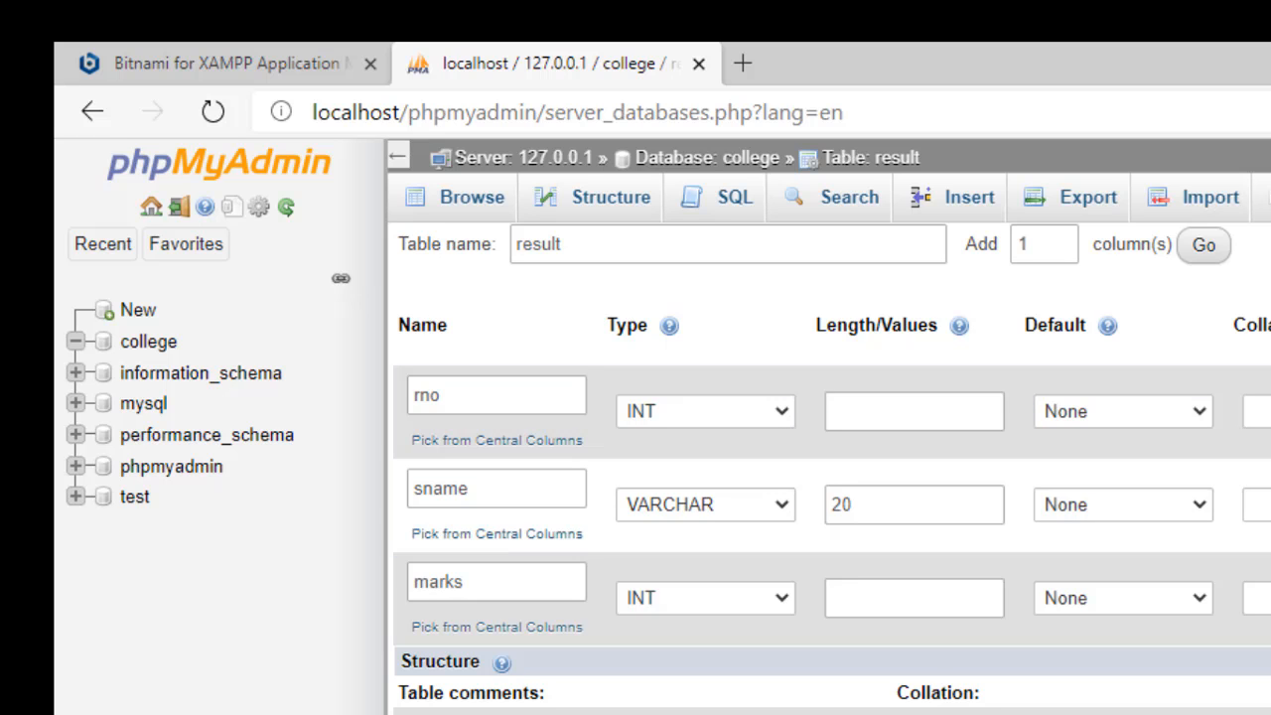
{"action": "scroll", "coordinate": [829, 515], "scroll_direction": "right", "scroll_amount": 5}
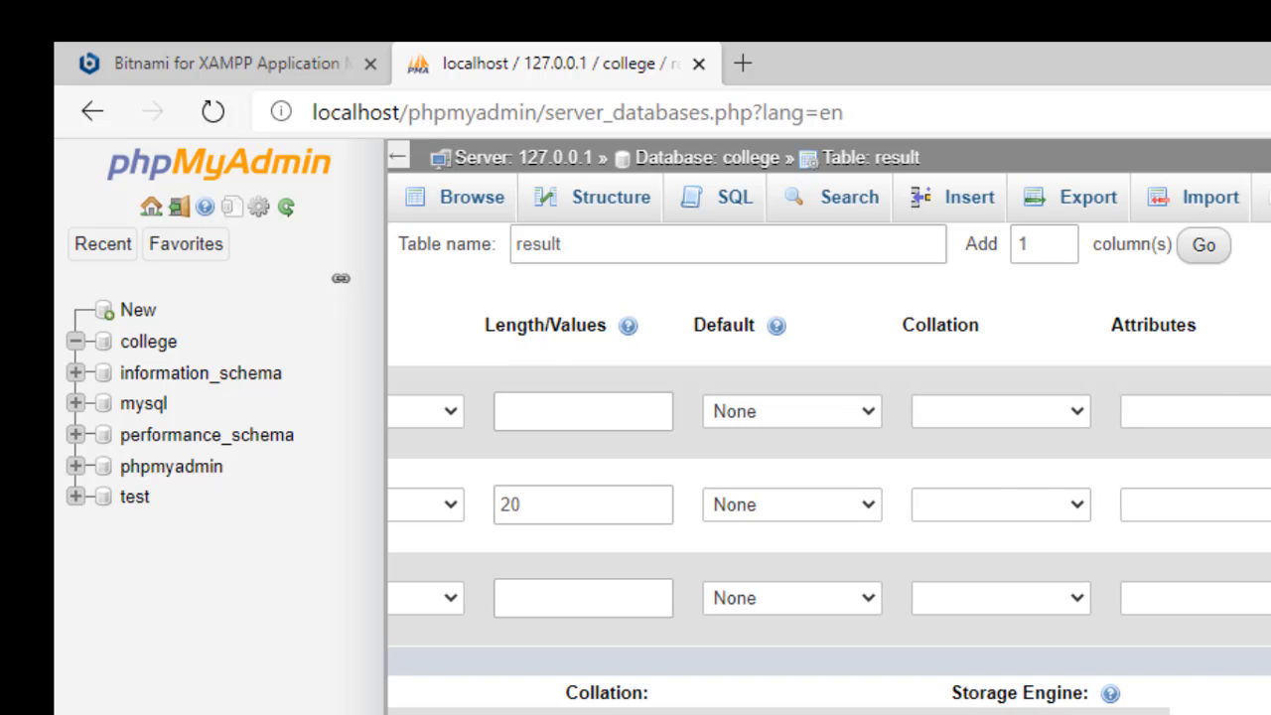
{"action": "scroll", "coordinate": [829, 477], "scroll_direction": "left", "scroll_amount": 3}
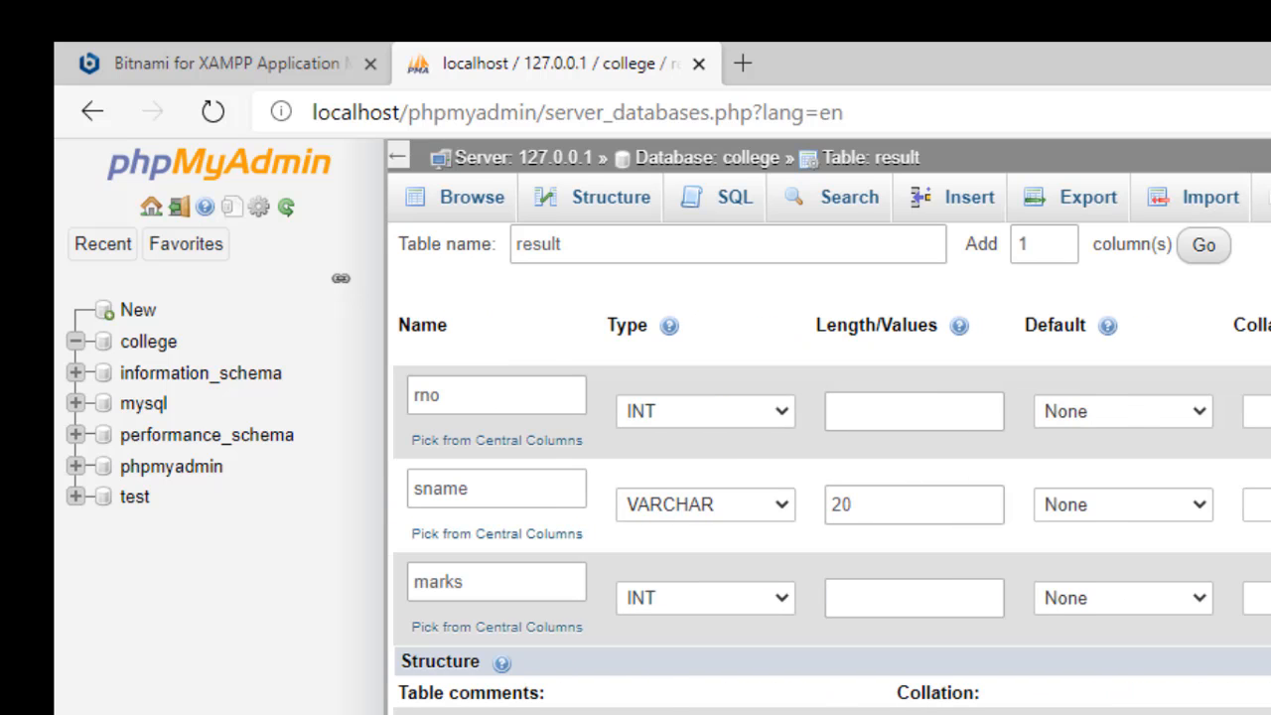
{"action": "scroll", "coordinate": [829, 497], "scroll_direction": "down", "scroll_amount": 1}
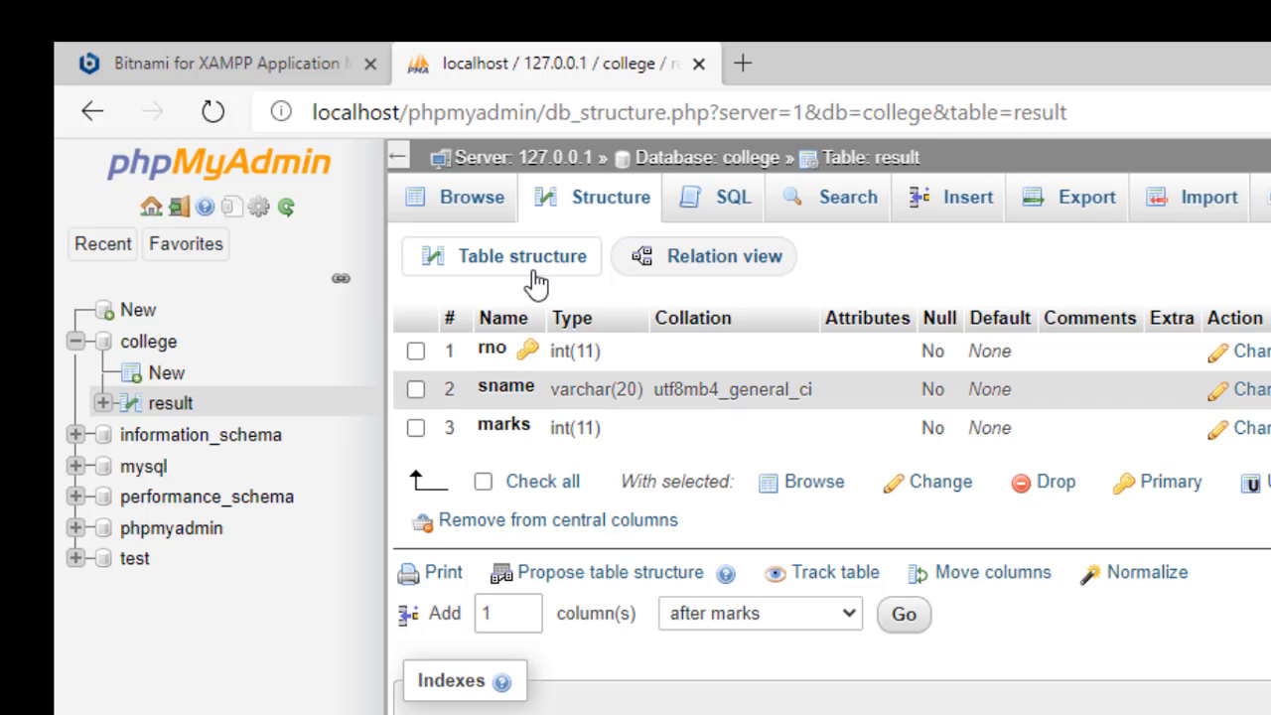
Insert a row into the result table with rno 1, the student's name as sname and marks 600.
{"action": "left_click", "coordinate": [558, 199]}
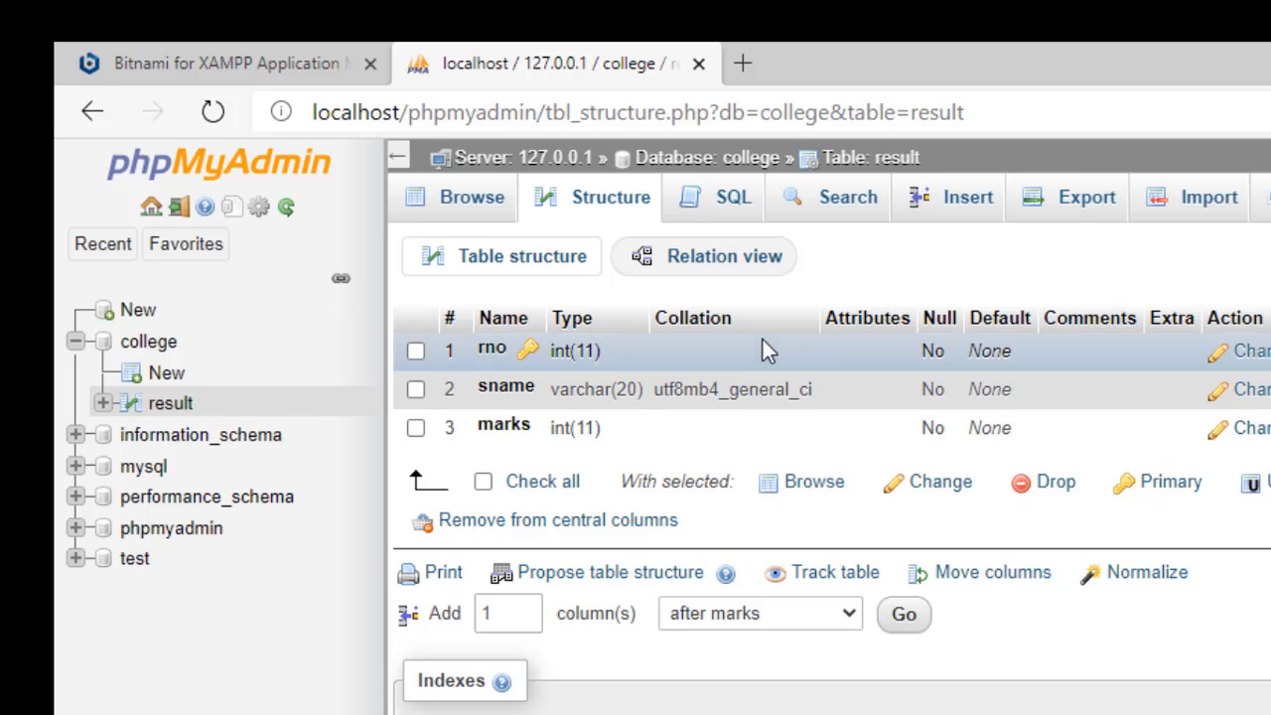
{"action": "left_click", "coordinate": [963, 211]}
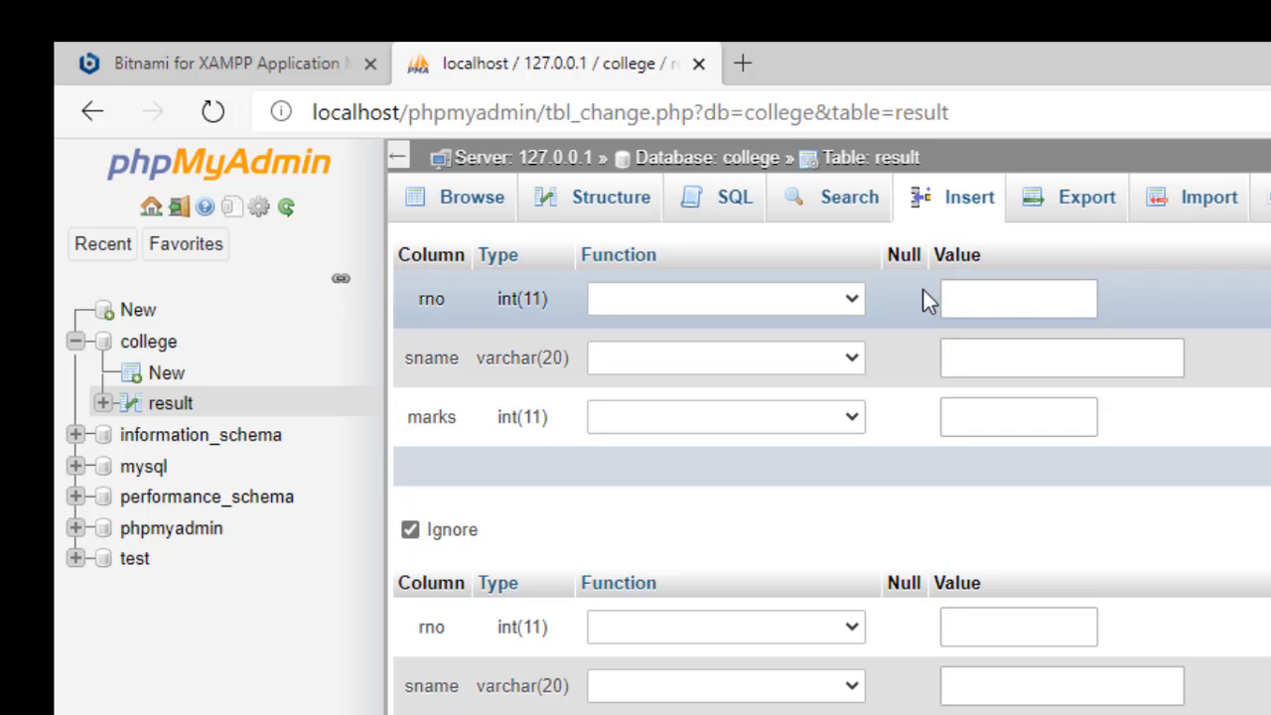
{"action": "left_click", "coordinate": [956, 301]}
{"action": "type", "text": "1"}
{"action": "left_click", "coordinate": [964, 360]}
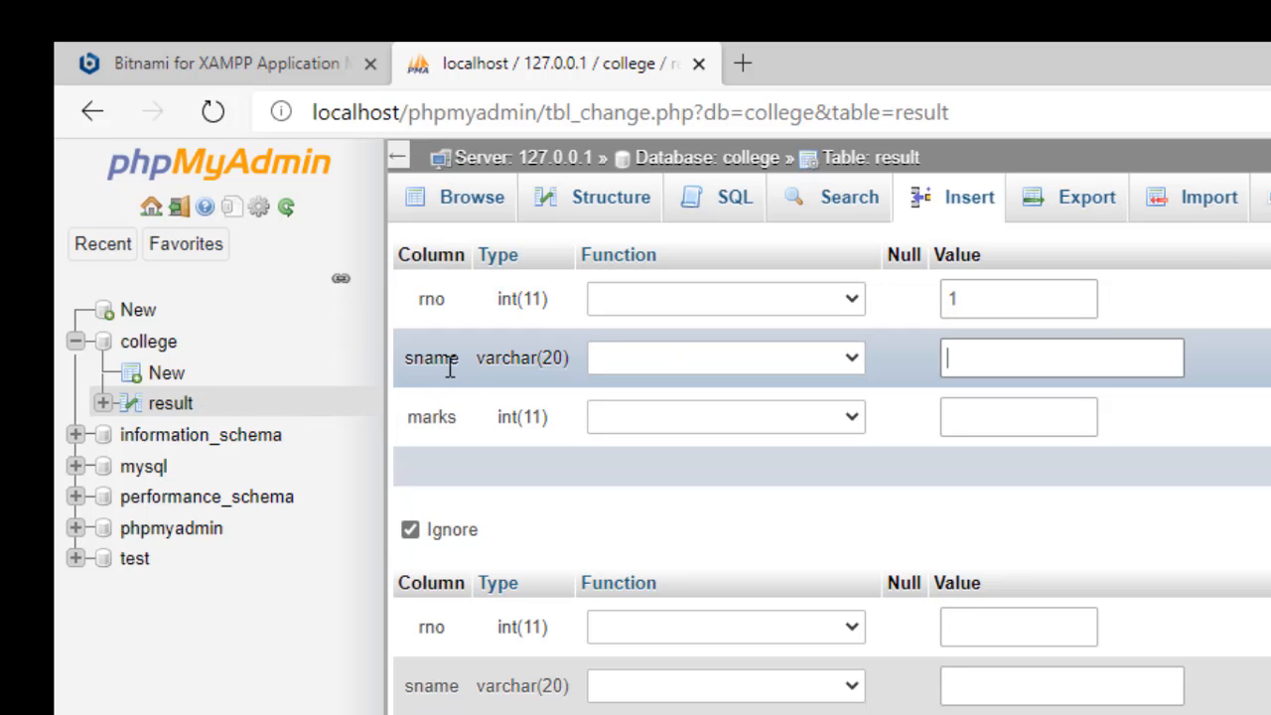
{"action": "type", "text": "ali"}
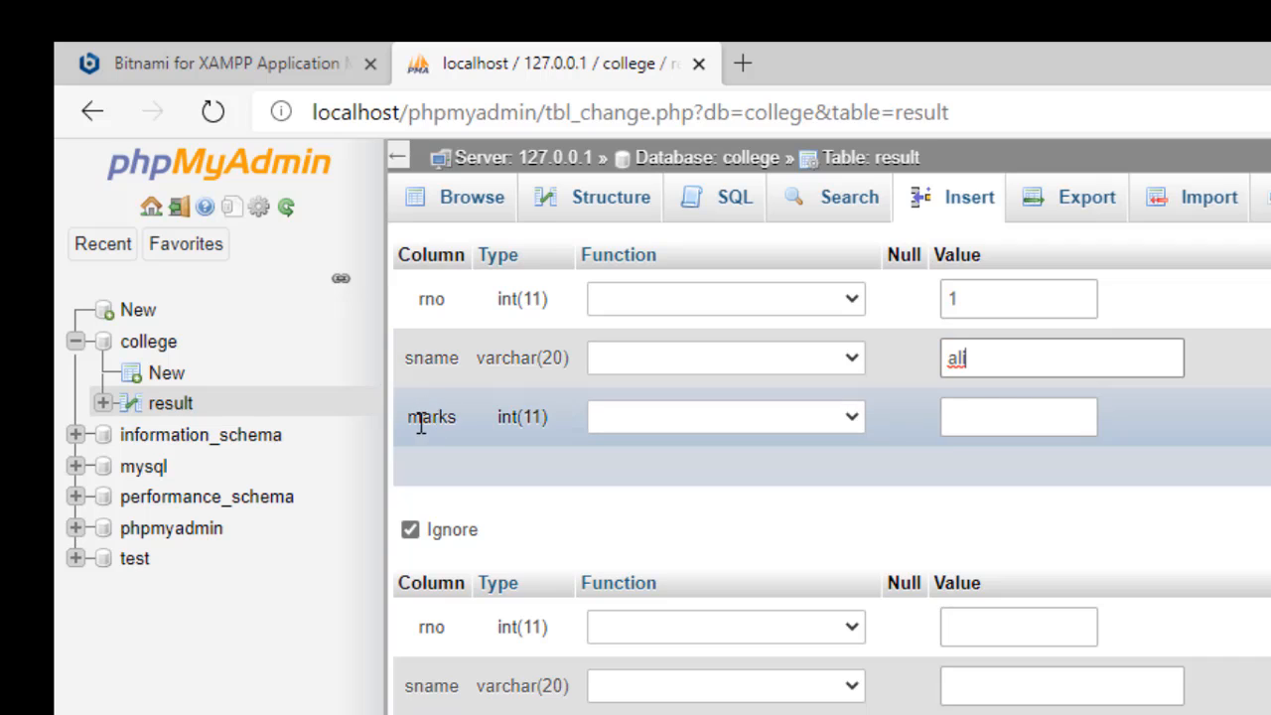
{"action": "left_click", "coordinate": [1002, 422]}
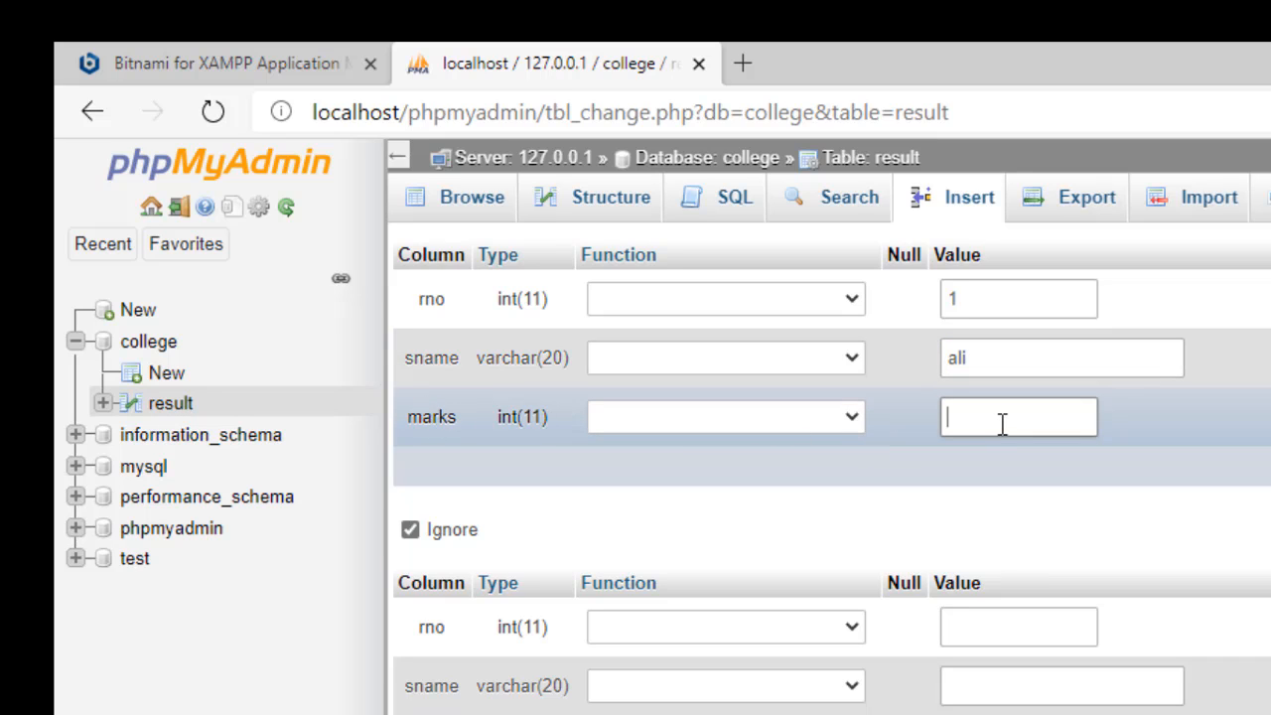
{"action": "type", "text": "600"}
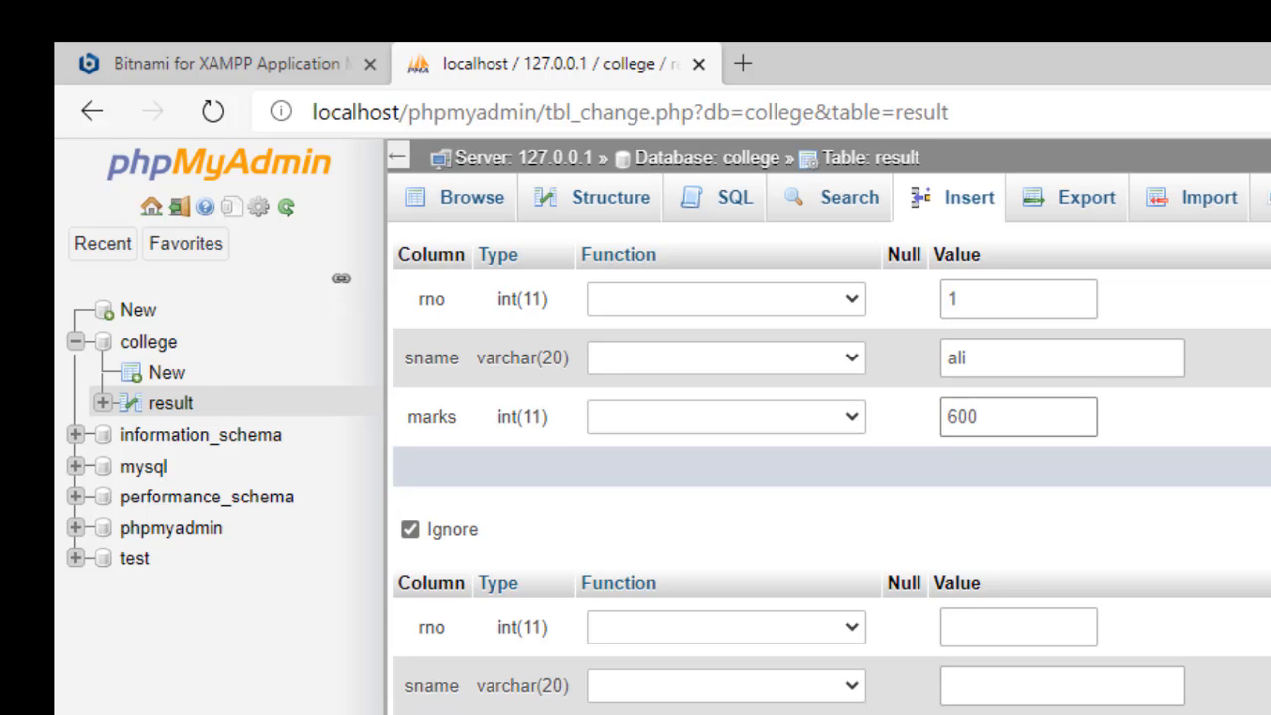
{"action": "key", "text": "Return"}
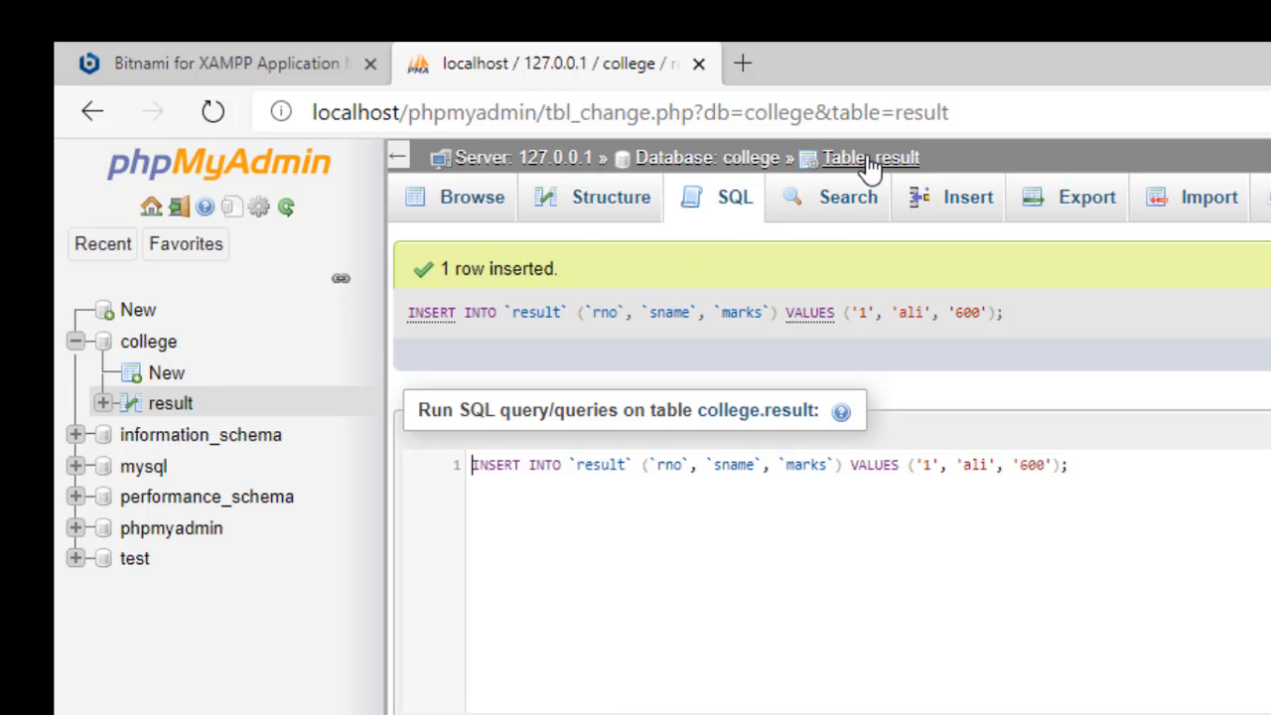
Browse the rows of the result table, and reopen it from the server's database list through the college database.
{"action": "left_click", "coordinate": [159, 408]}
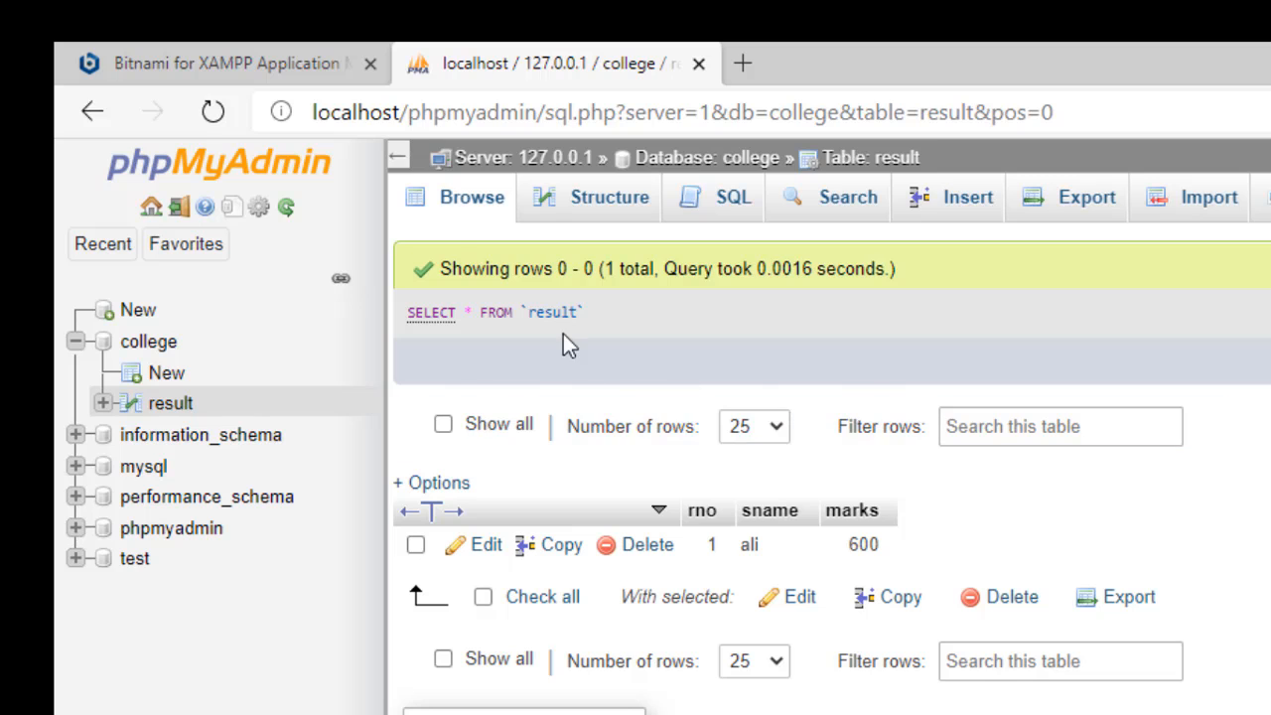
{"action": "left_click", "coordinate": [457, 217]}
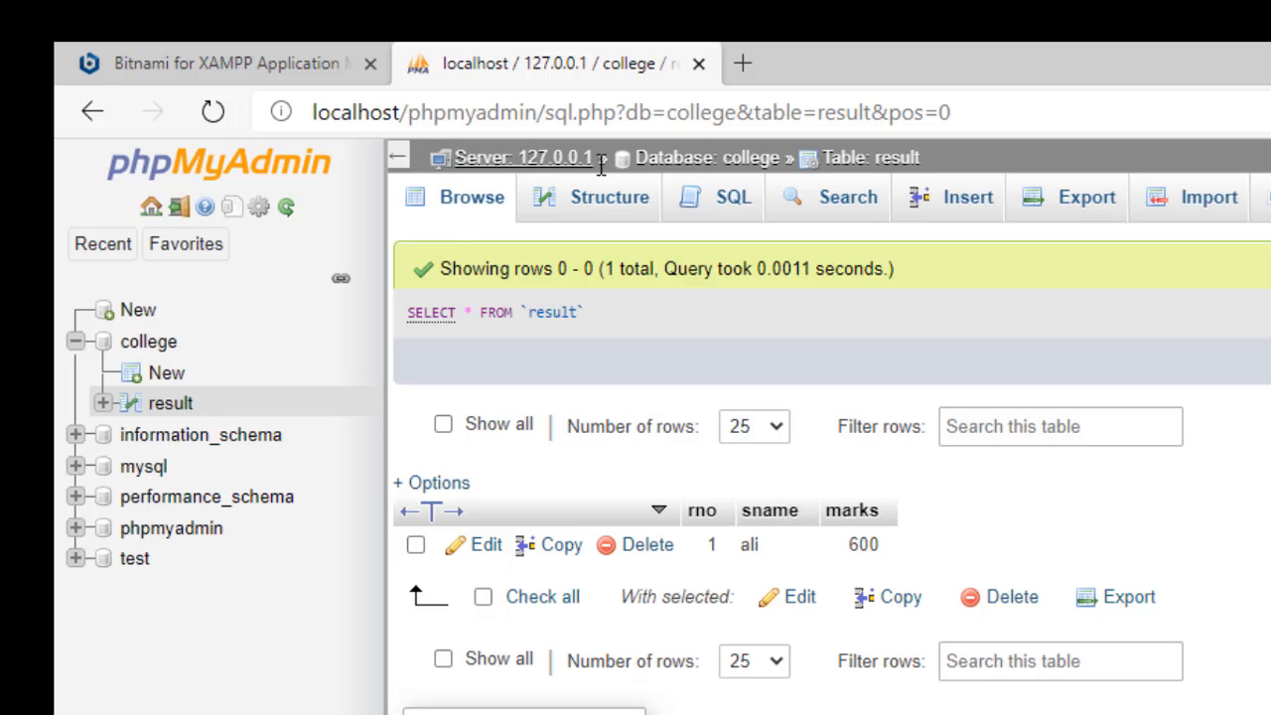
{"action": "left_click", "coordinate": [526, 164]}
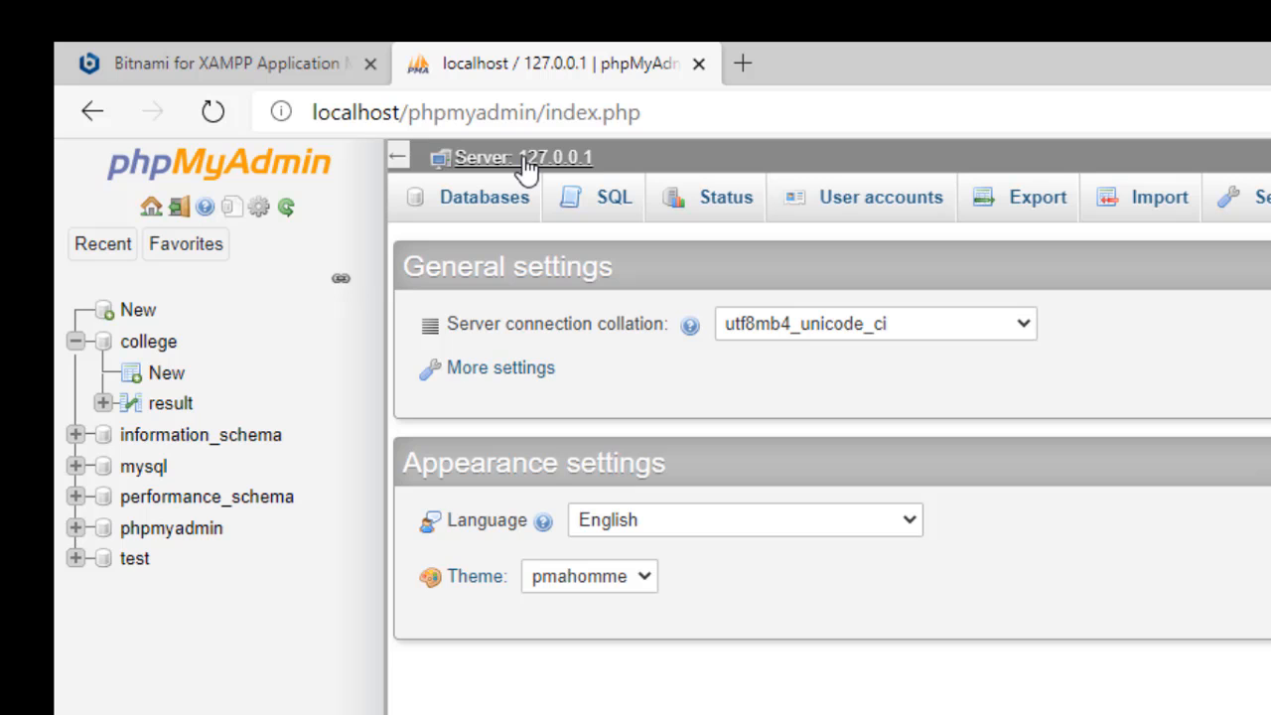
{"action": "left_click", "coordinate": [498, 218]}
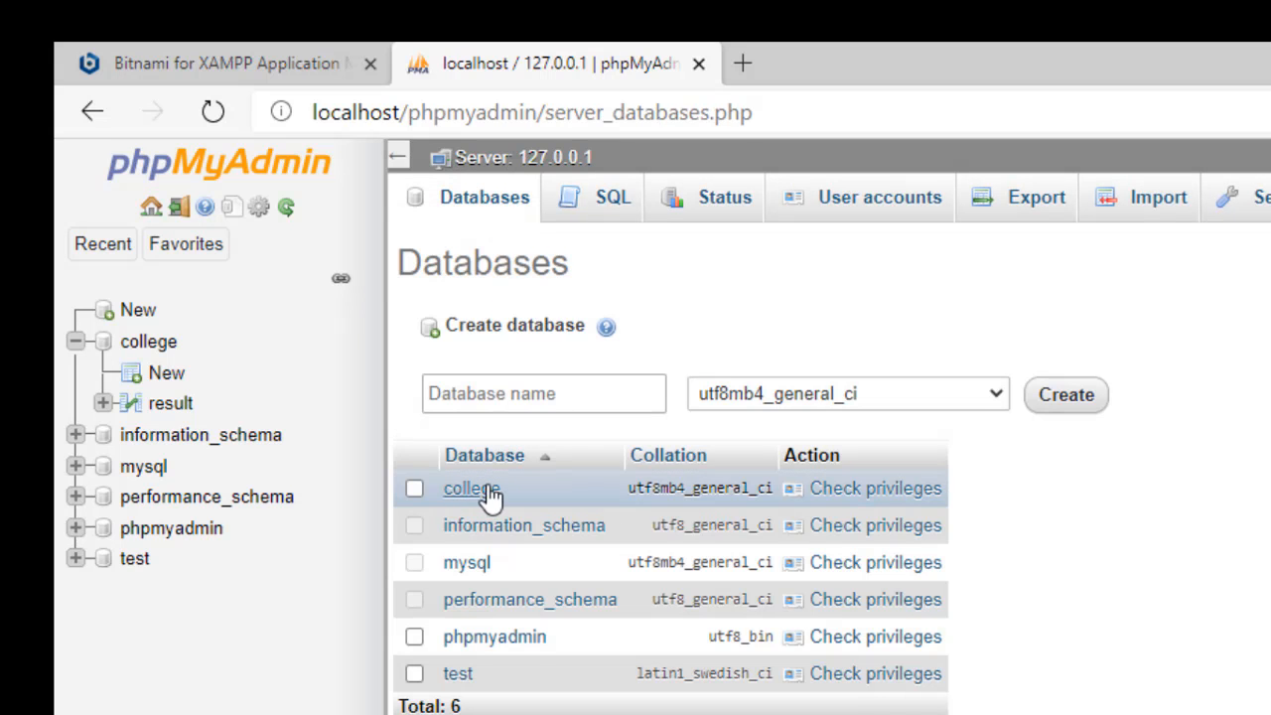
{"action": "left_click", "coordinate": [475, 489]}
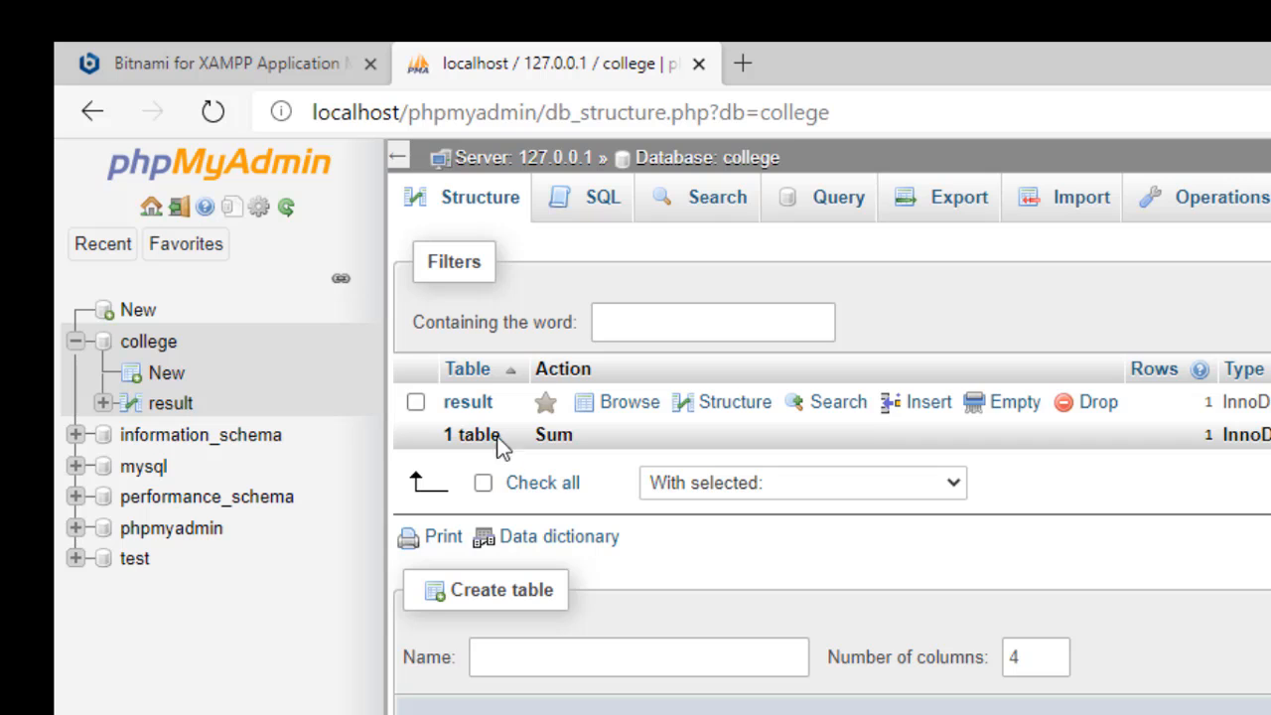
{"action": "left_click", "coordinate": [468, 405]}
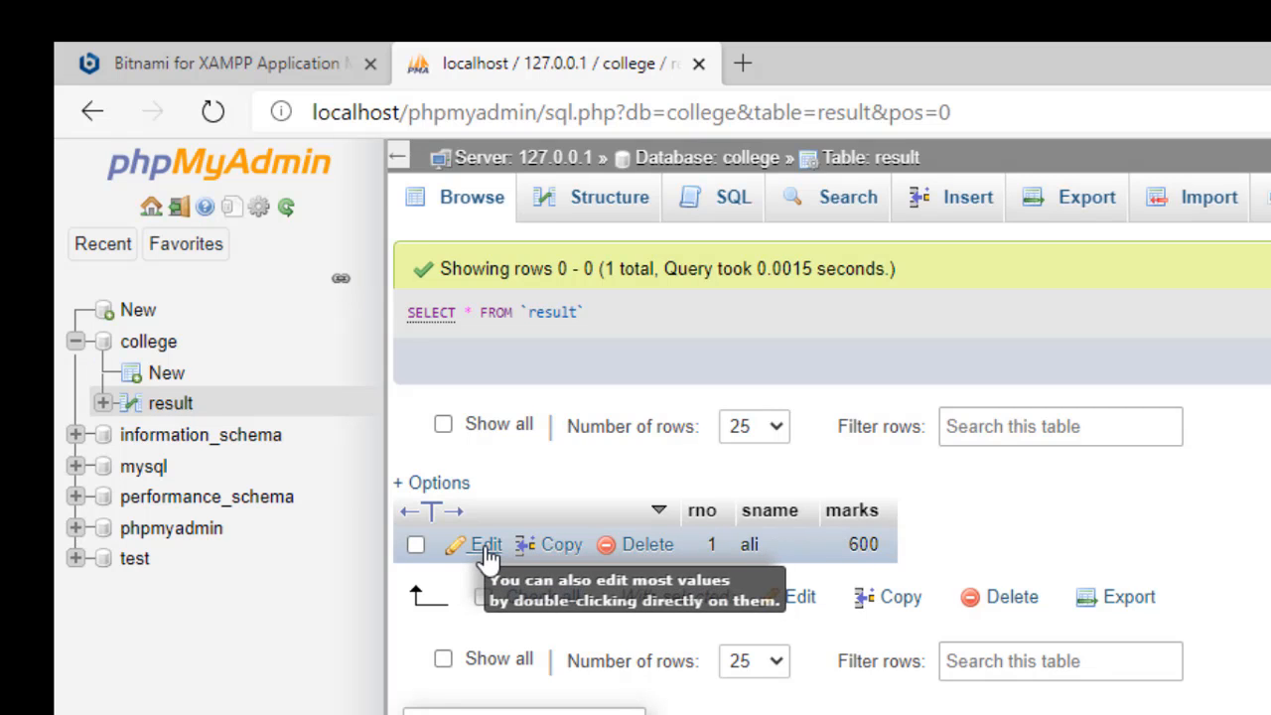
Insert another row into the result table with rno 2, the student's name as sname and marks 700.
{"action": "left_click", "coordinate": [975, 204]}
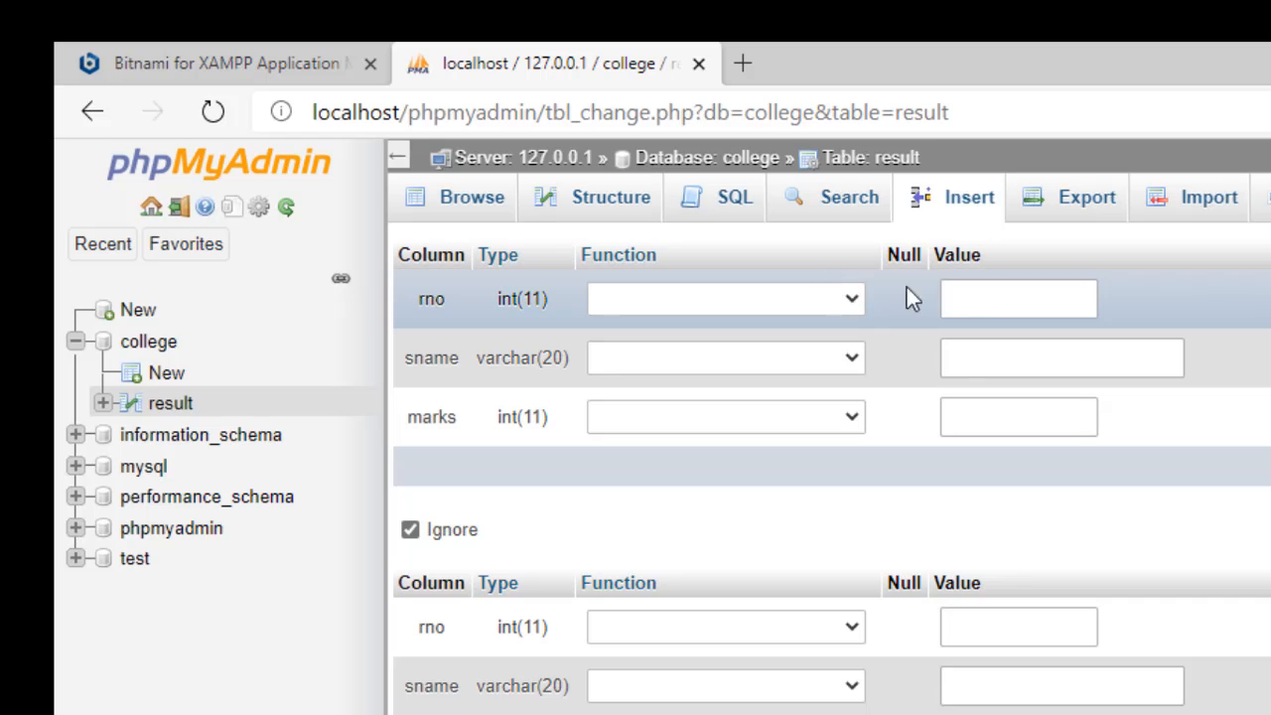
{"action": "left_click", "coordinate": [987, 298]}
{"action": "type", "text": "2"}
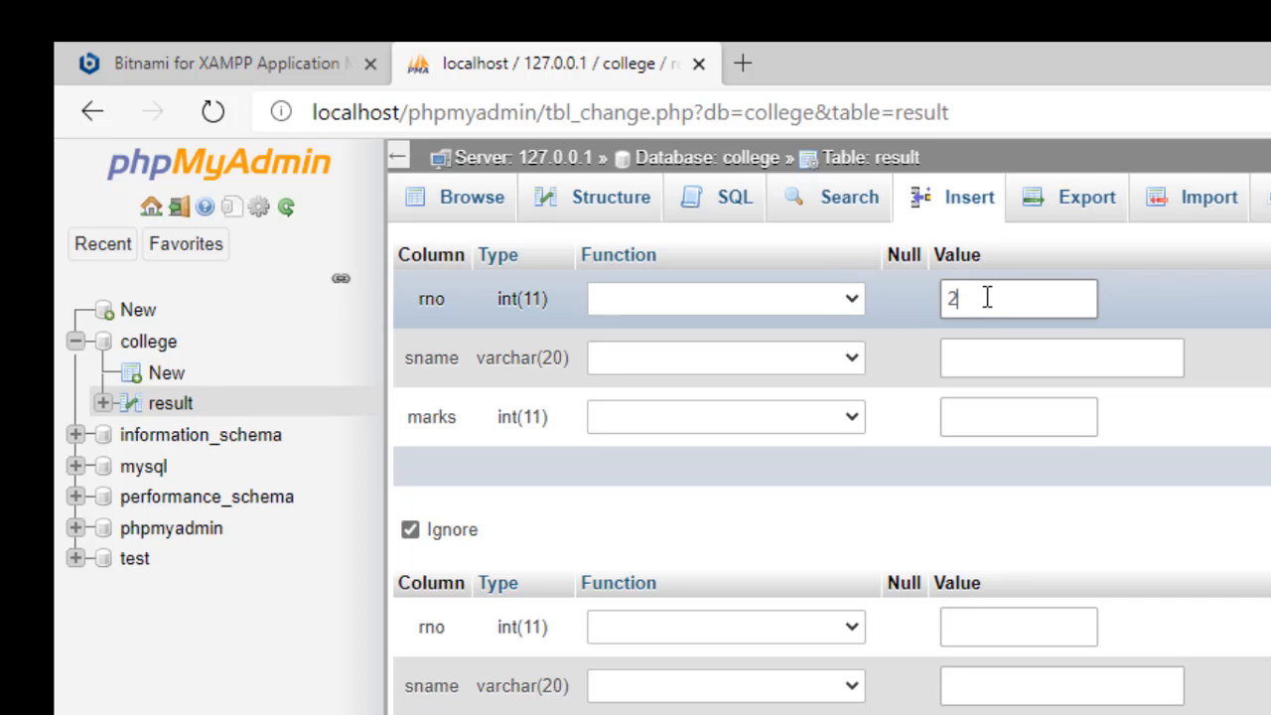
{"action": "left_click", "coordinate": [970, 348]}
{"action": "type", "text": "a"}
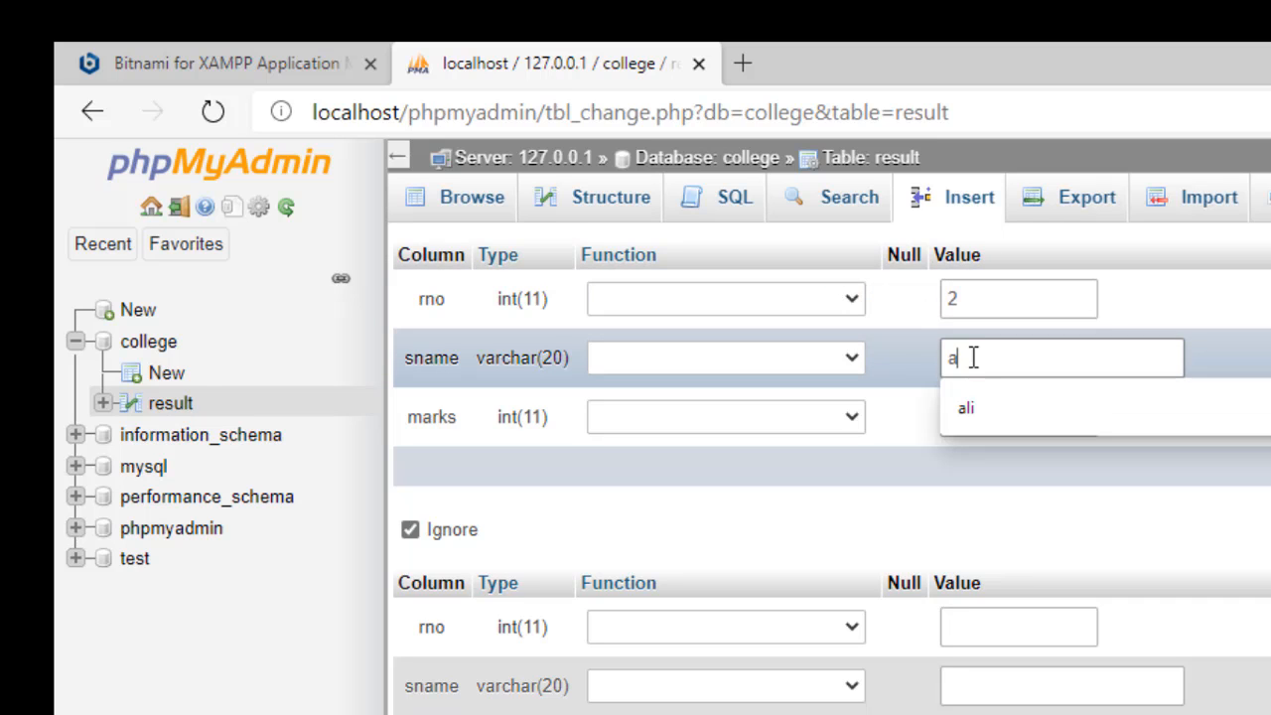
{"action": "type", "text": "sad"}
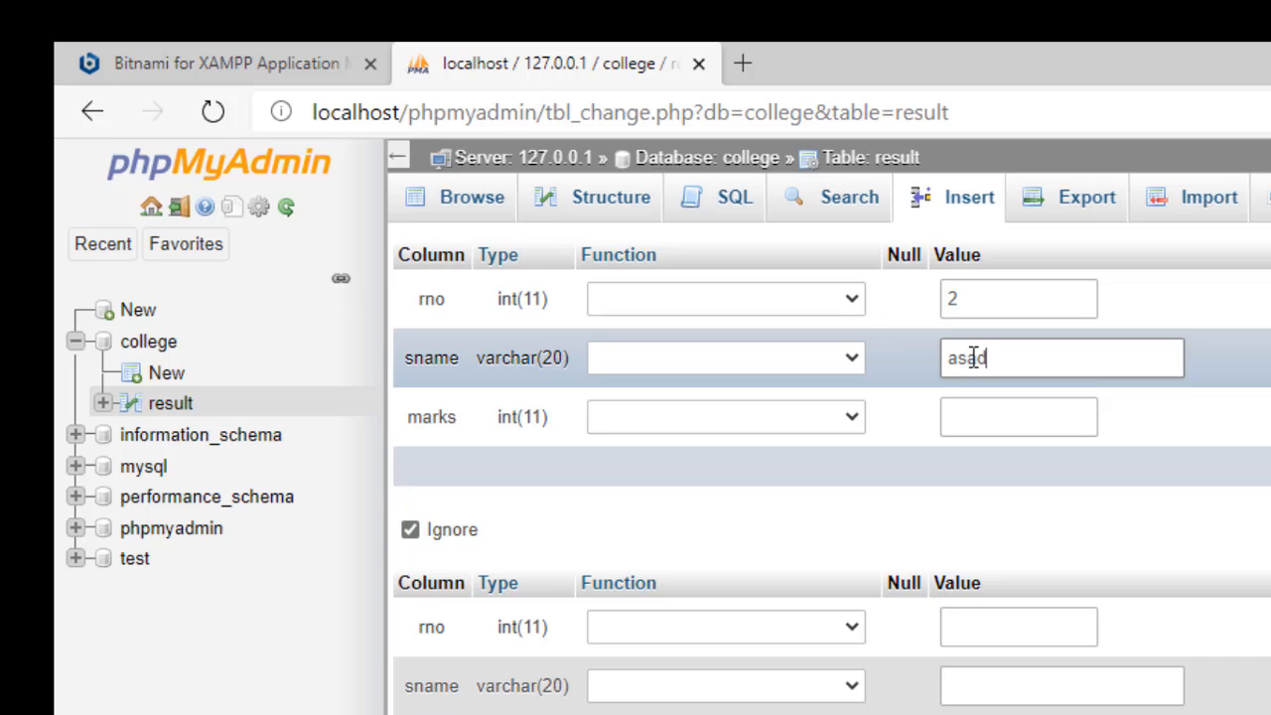
{"action": "left_click", "coordinate": [978, 415]}
{"action": "type", "text": "700"}
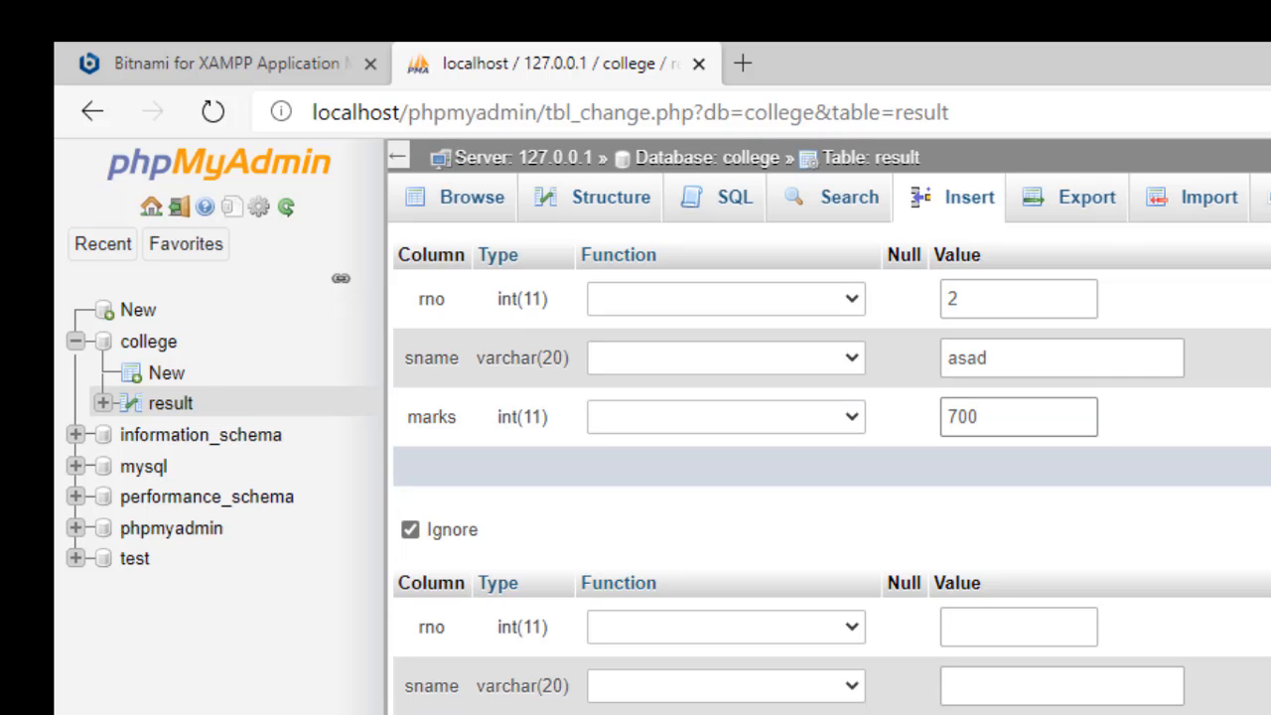
{"action": "key", "text": "Return"}
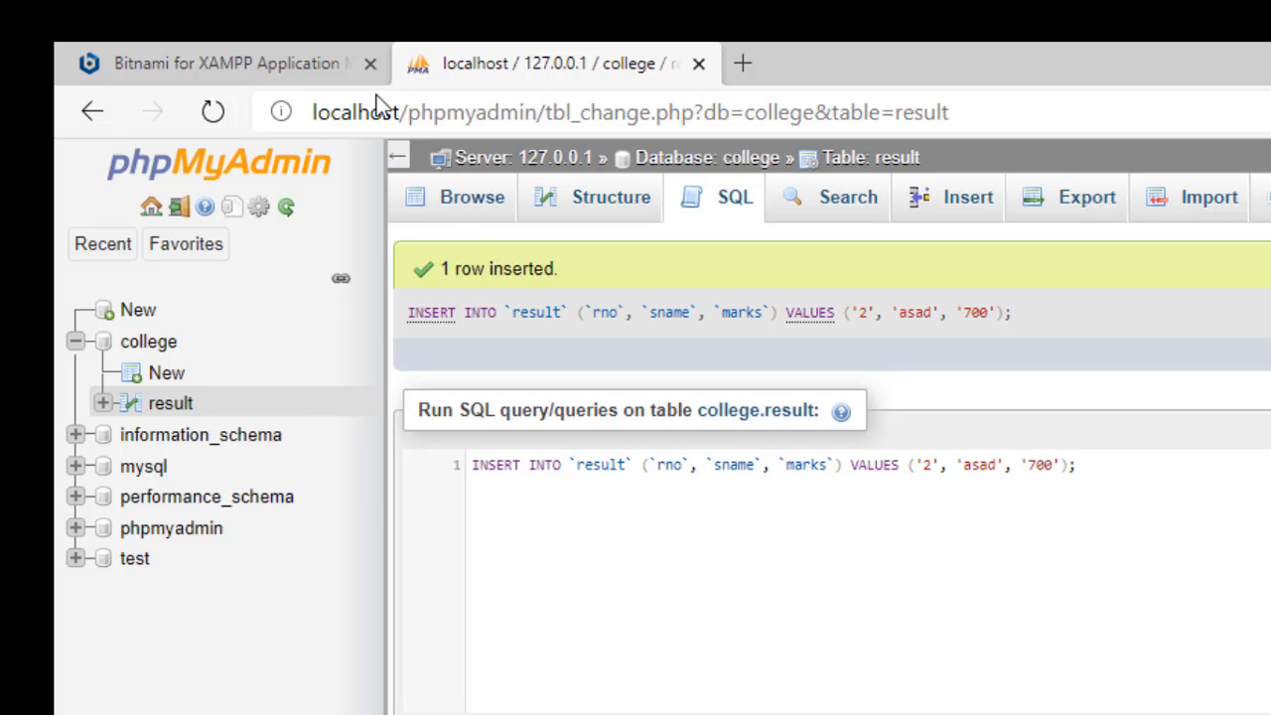
Edit the row with rno 2 in the result table, replacing its sname with another student's name, and save it.
{"action": "left_click", "coordinate": [458, 211]}
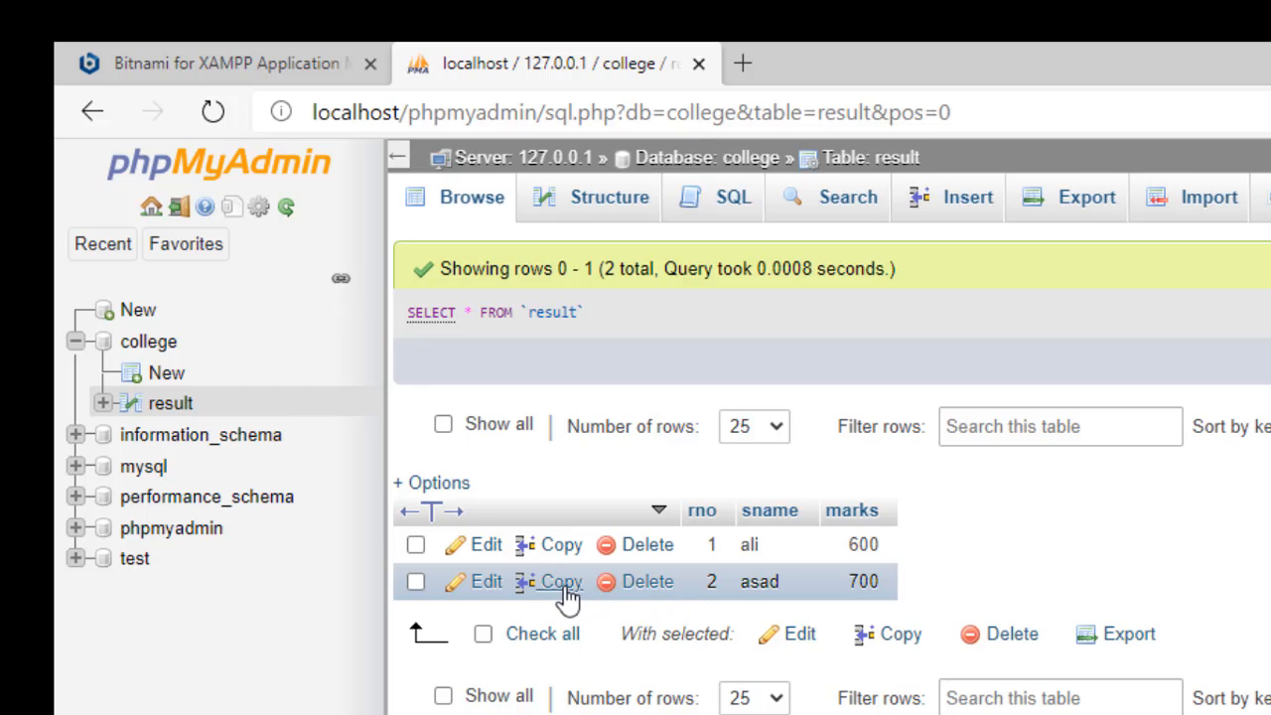
{"action": "left_click", "coordinate": [487, 582]}
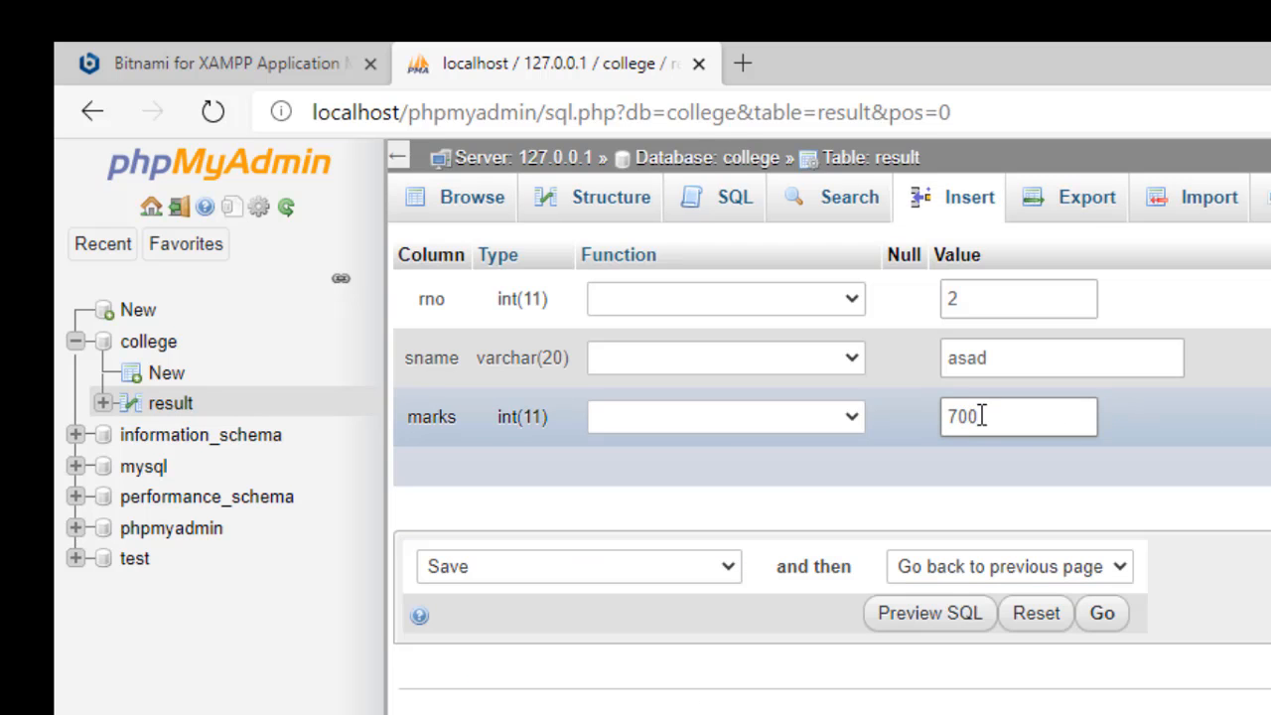
{"action": "left_click", "coordinate": [990, 361]}
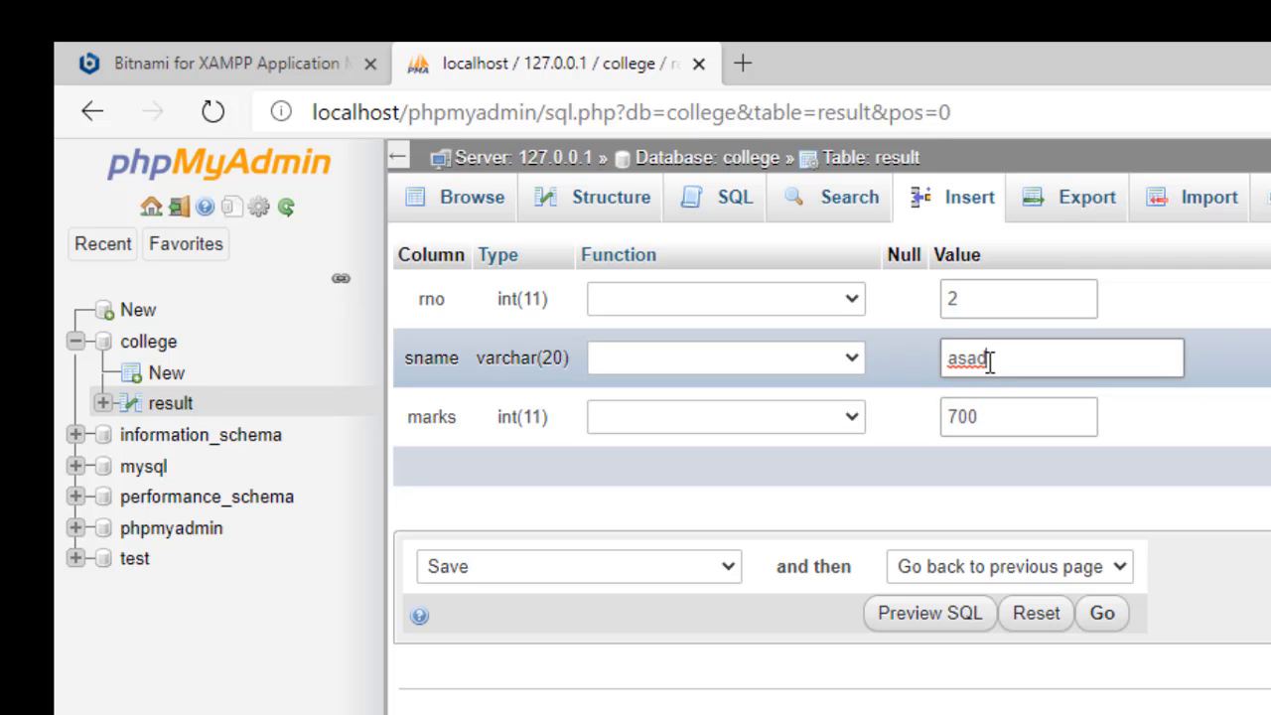
{"action": "key", "text": "BackSpace"}
{"action": "key", "text": "BackSpace"}
{"action": "key", "text": "BackSpace"}
{"action": "key", "text": "BackSpace"}
{"action": "type", "text": "amir"}
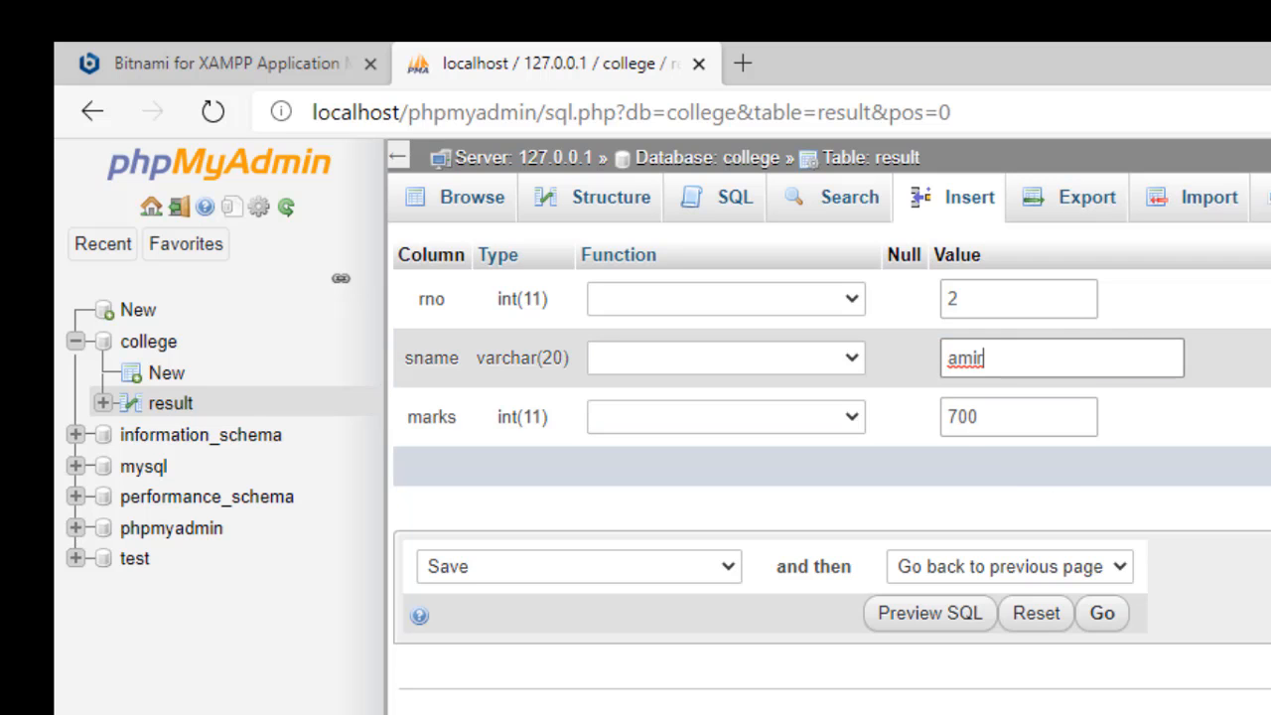
{"action": "key", "text": "Return"}
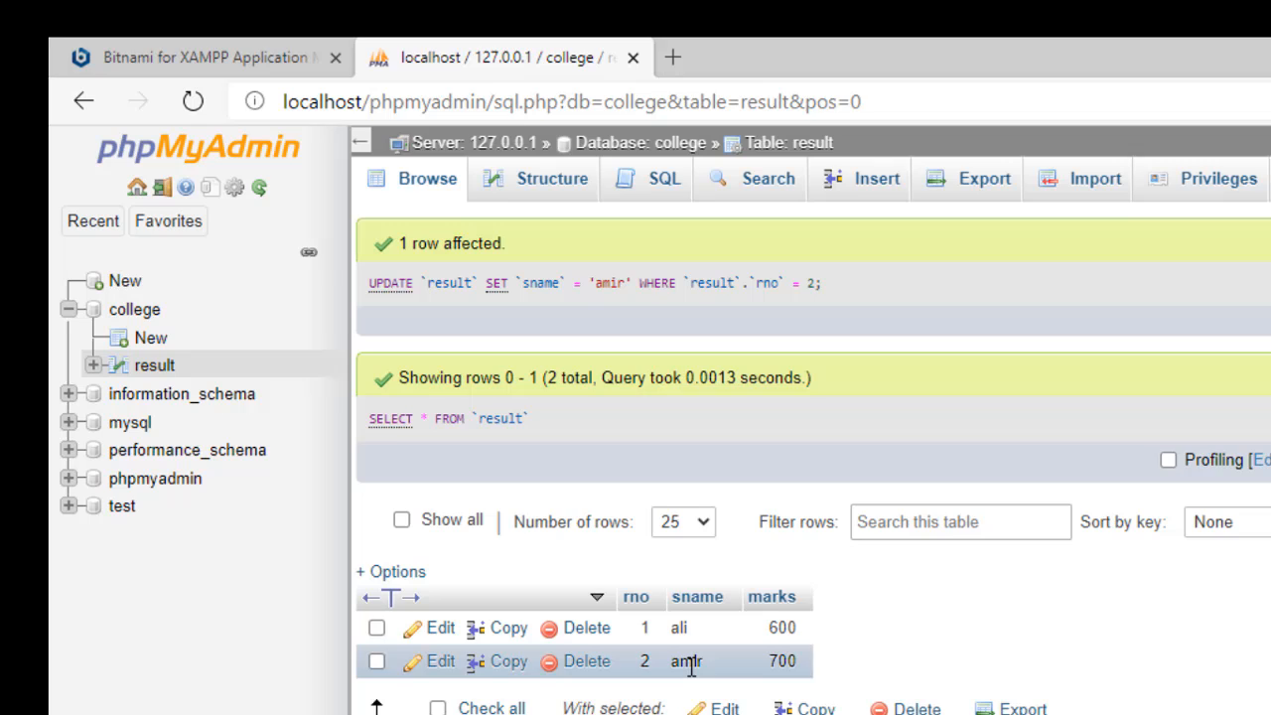
{"action": "double_click", "coordinate": [695, 658]}
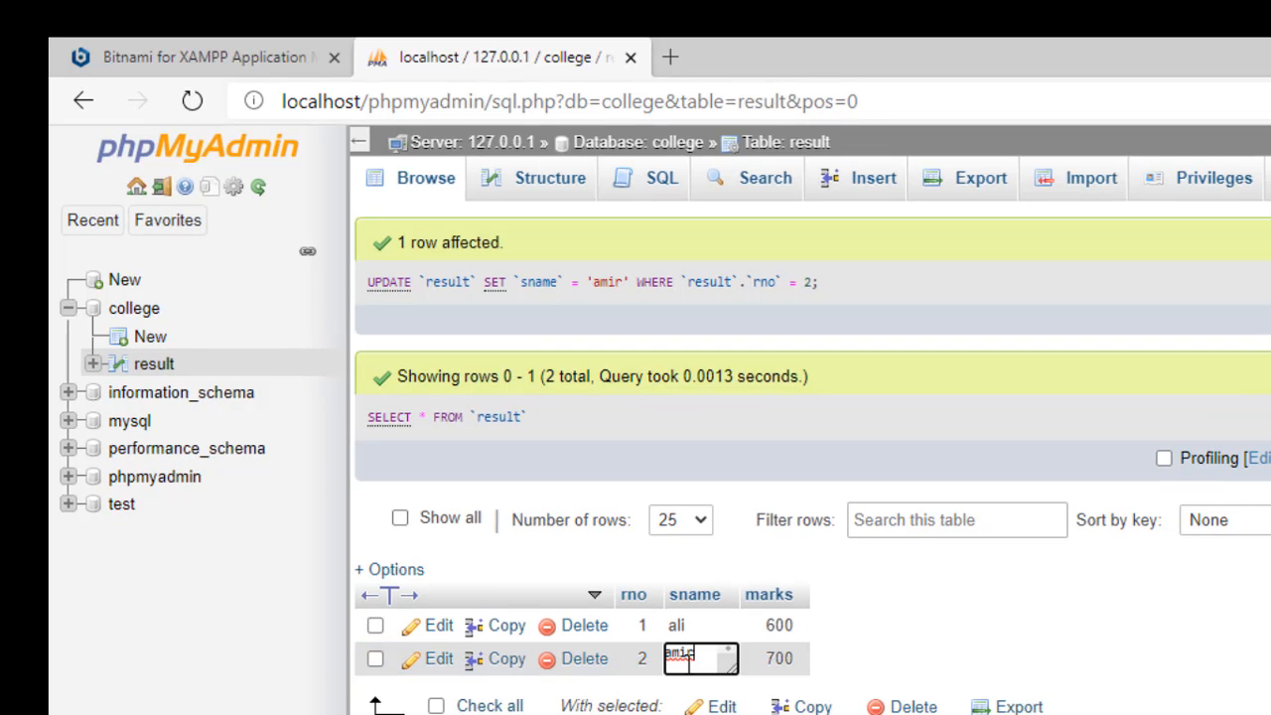
{"action": "left_click", "coordinate": [1023, 683]}
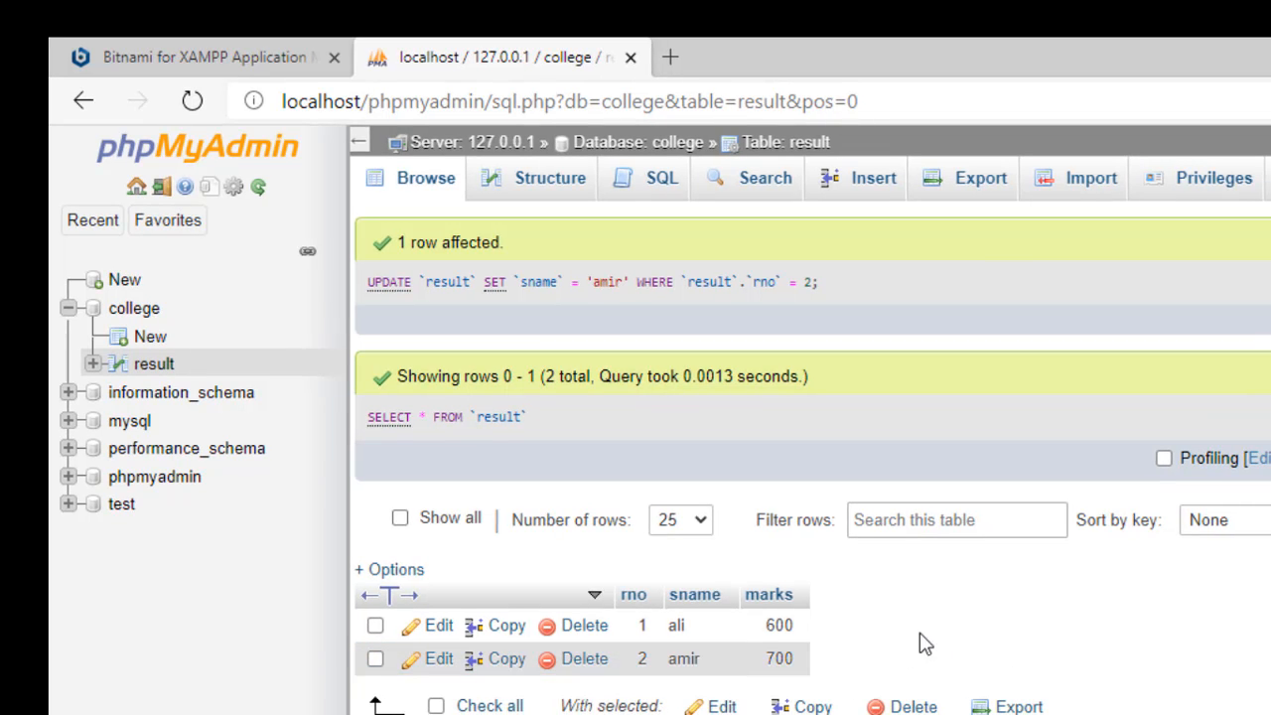